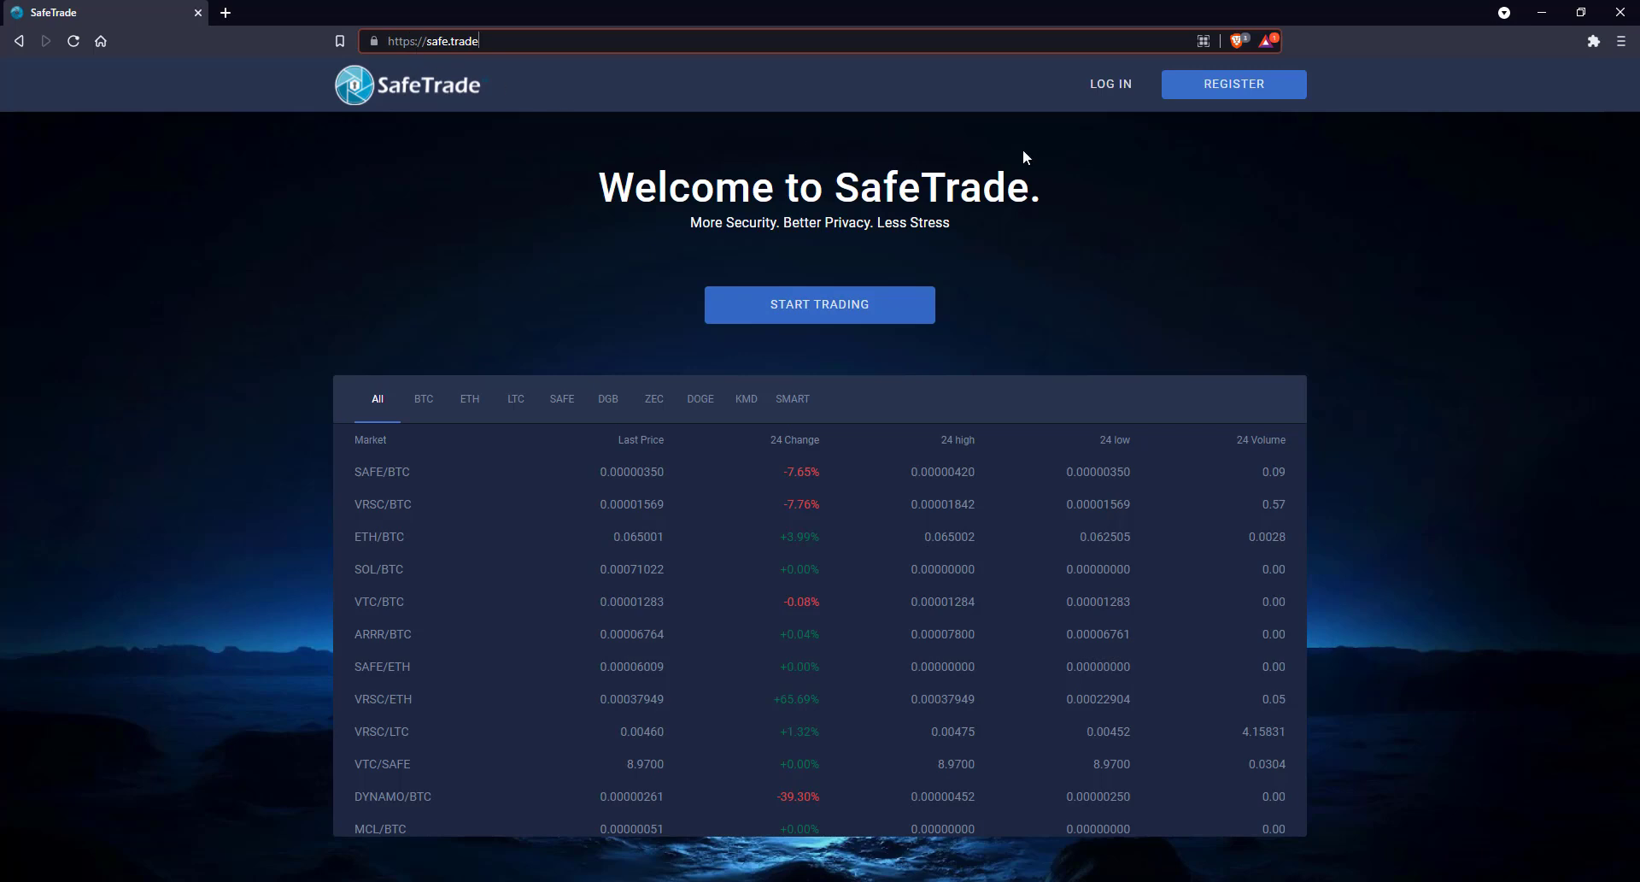
Register with the account e-mail and a matching password and confirmation, and accept the terms of service
left_click(1233, 91)
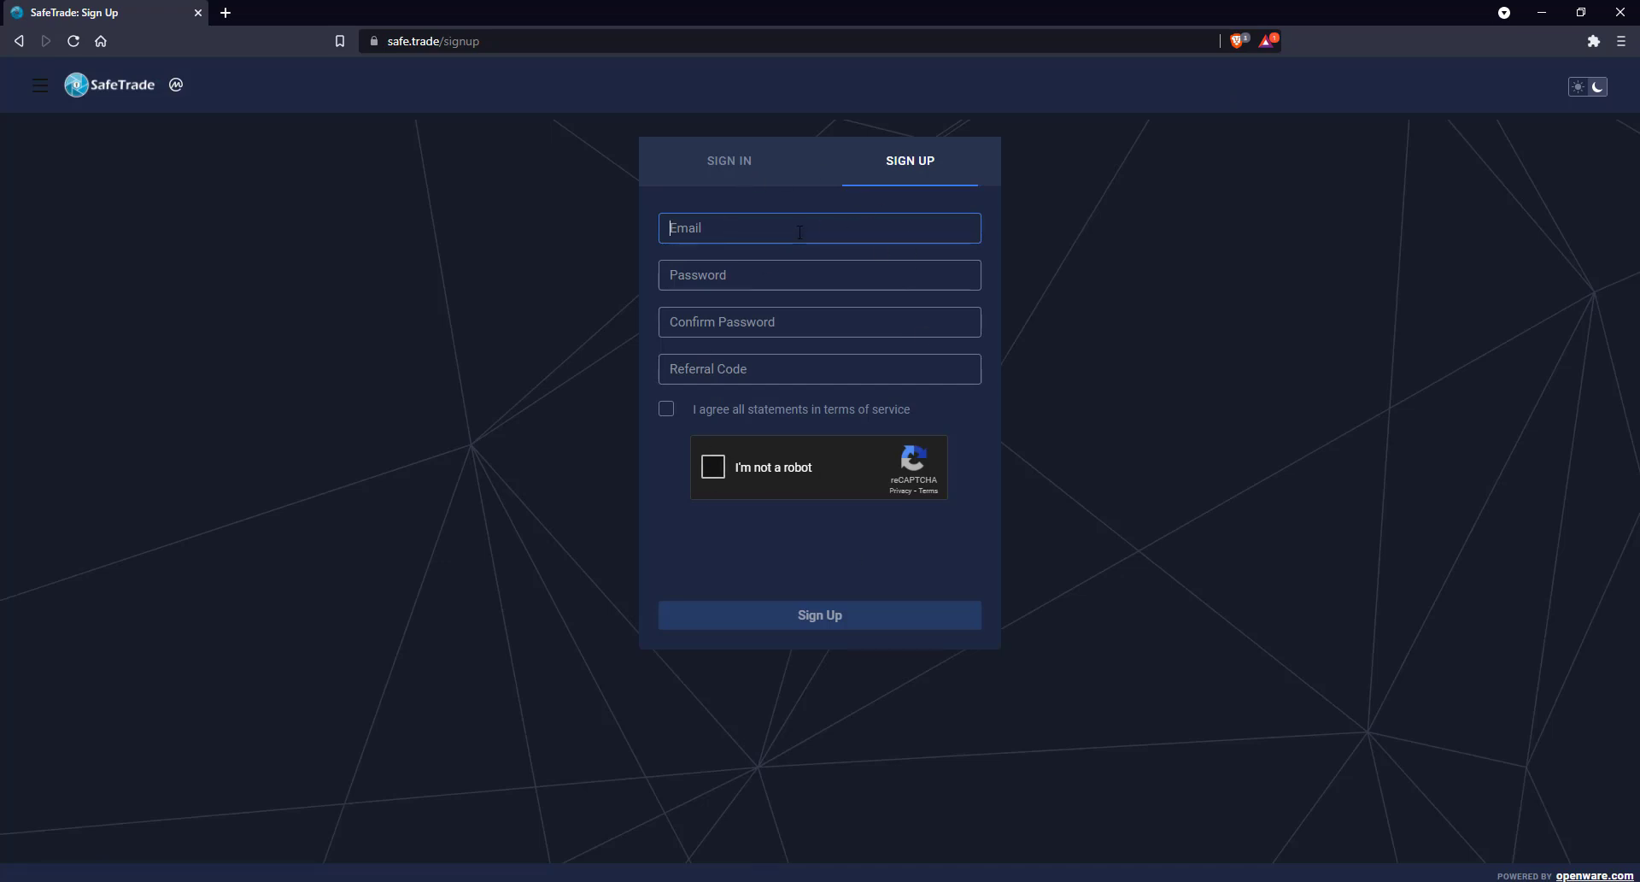
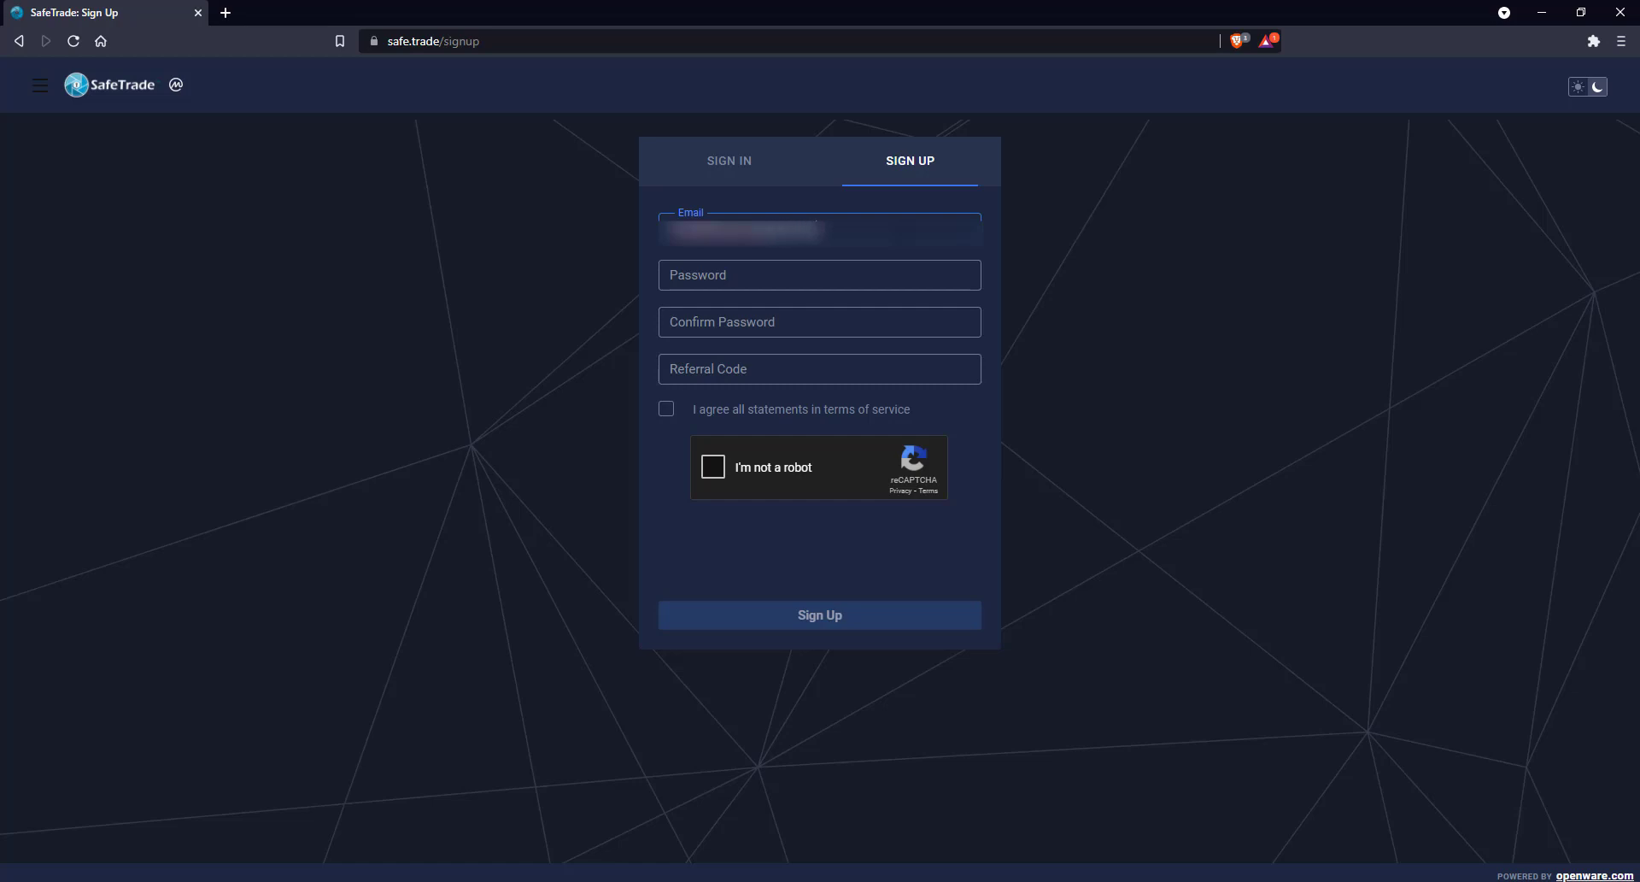
left_click(725, 275)
type("••••")
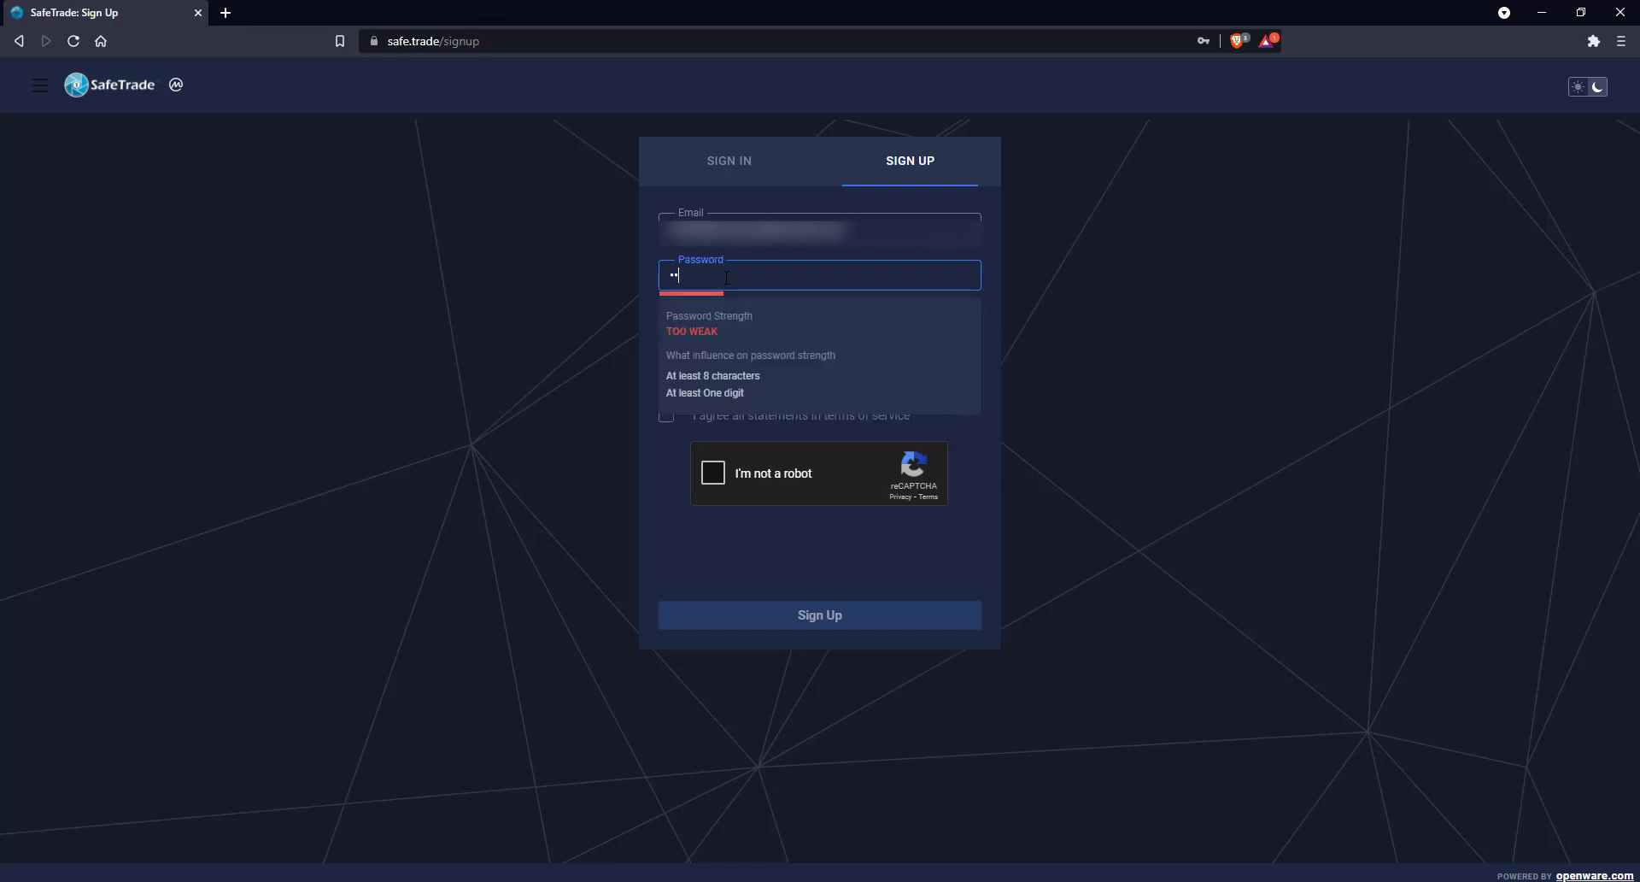
type("••••••••")
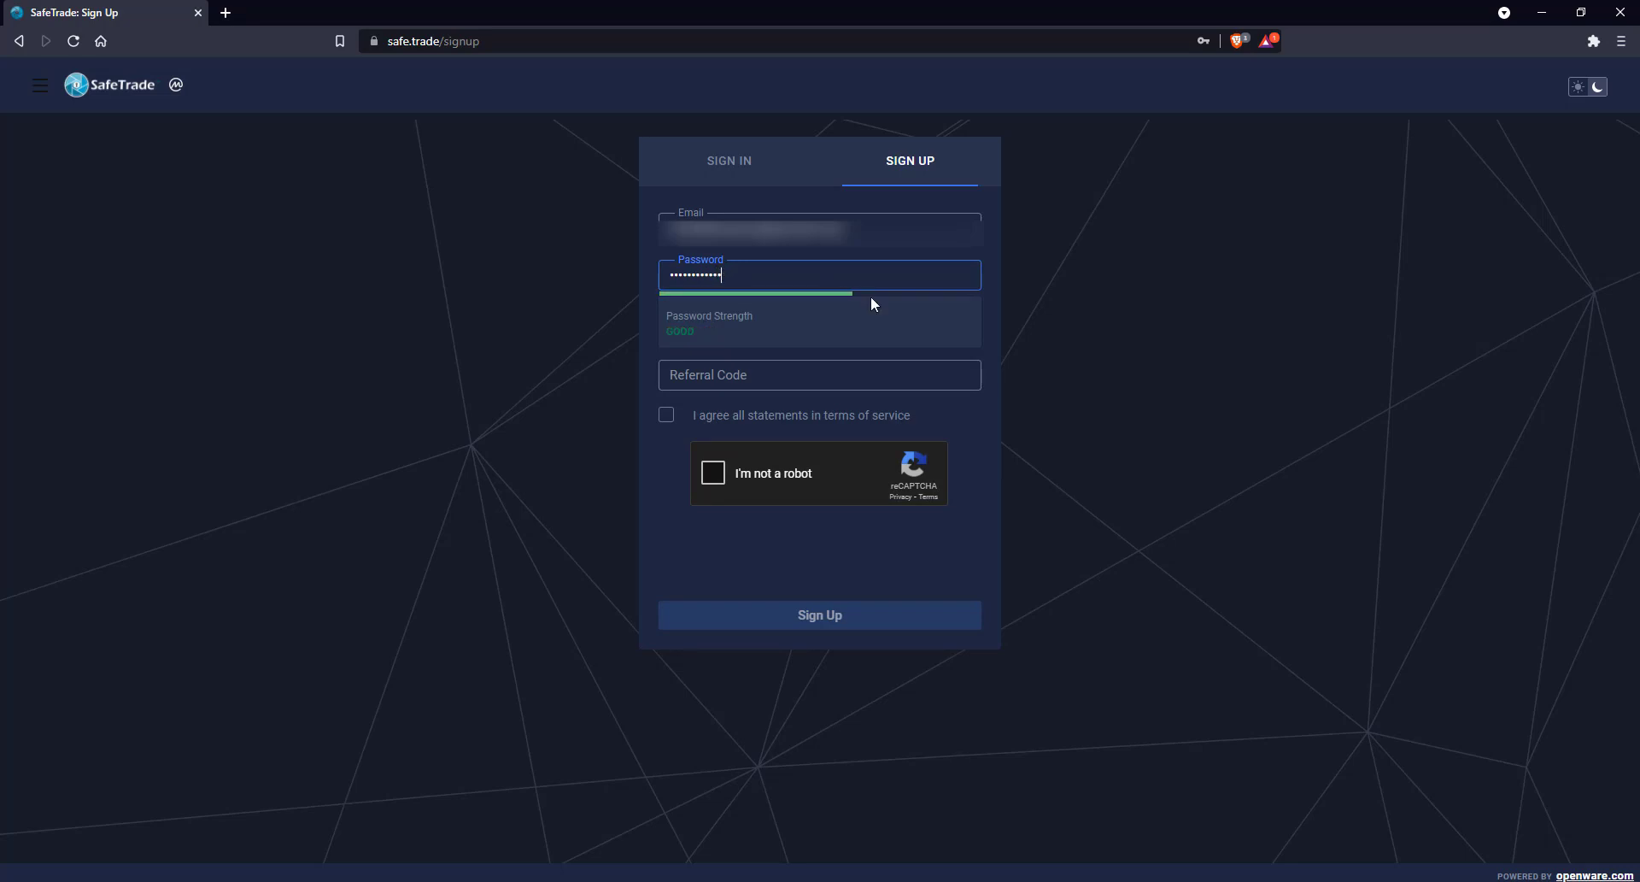
left_click(895, 325)
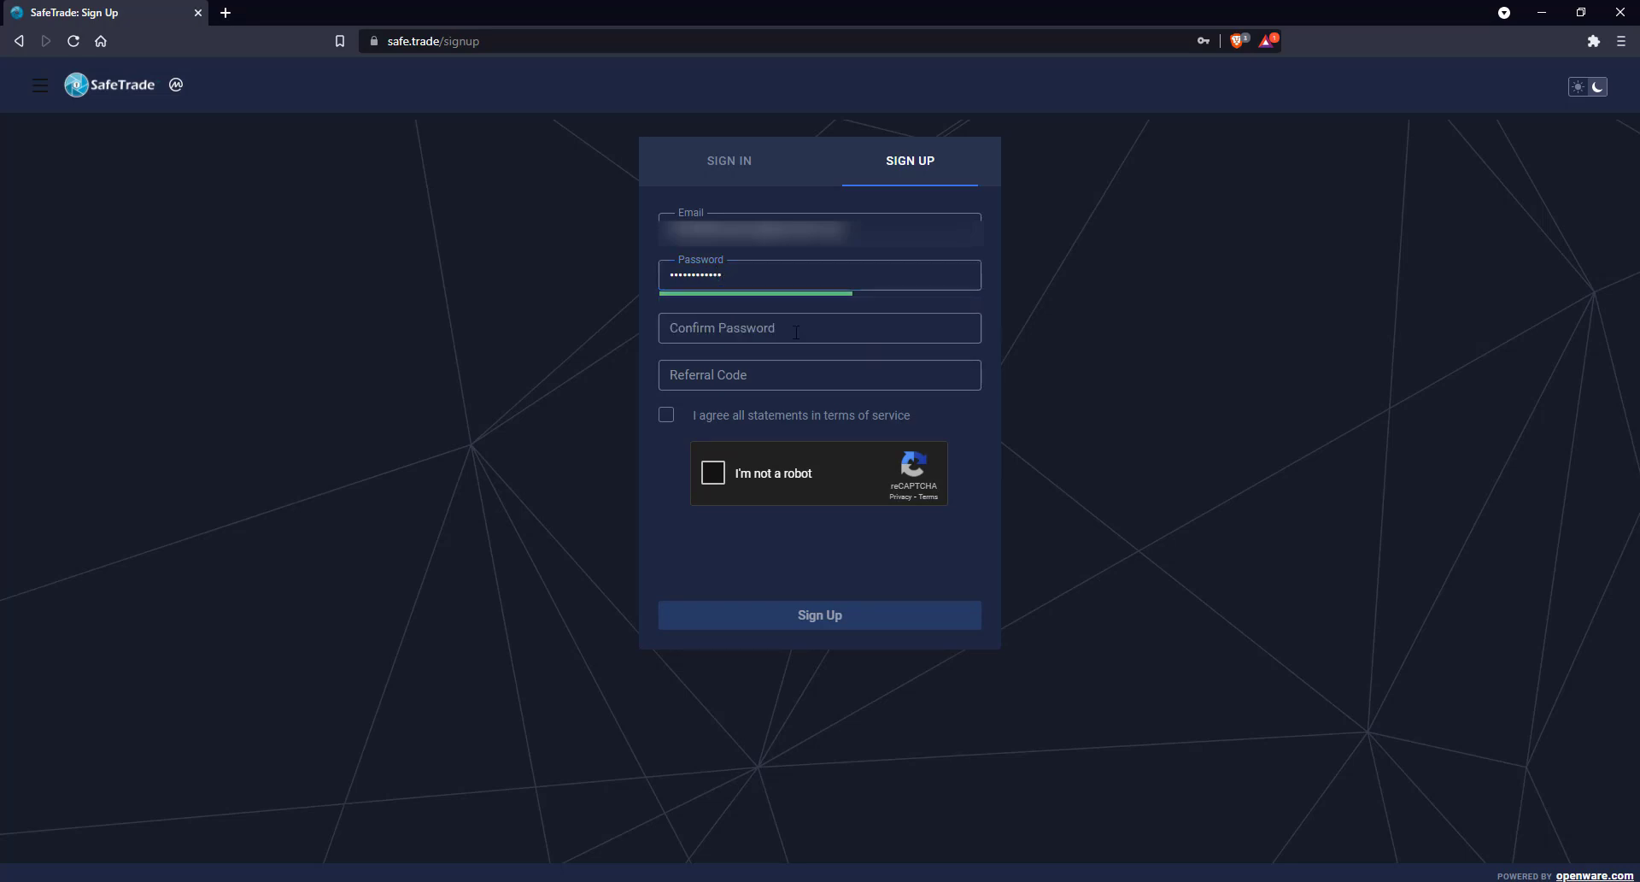
left_click(719, 325)
type("••••••••••••")
left_click(667, 415)
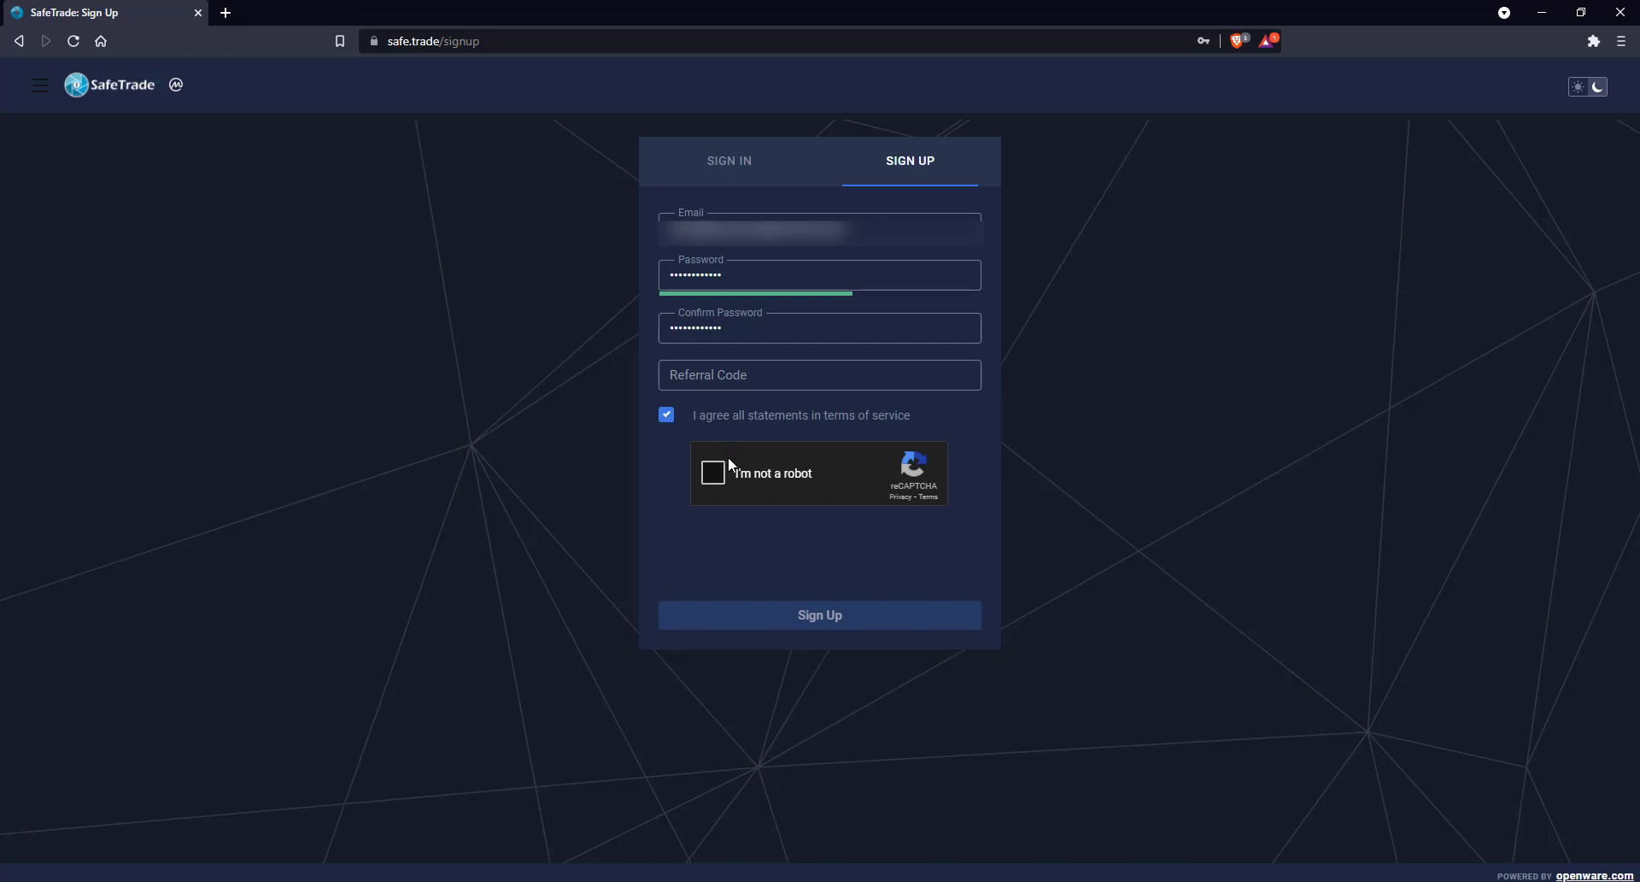
Pass the reCAPTCHA by selecting the top-left, bottom-middle and bottom-right bridge tiles and verifying
left_click(712, 472)
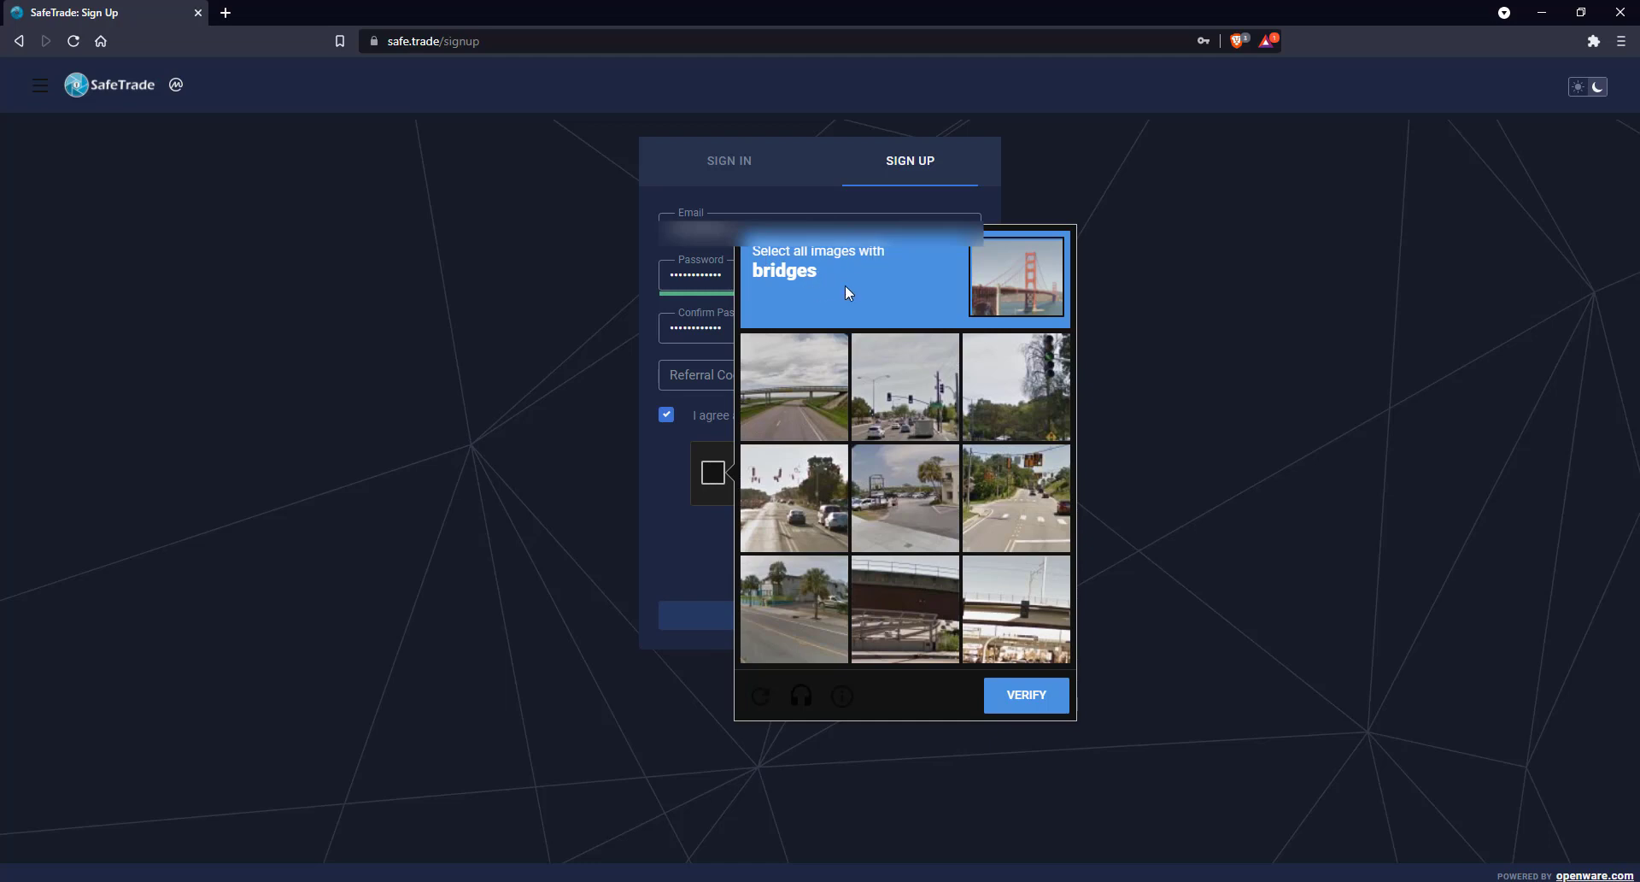
left_click(802, 393)
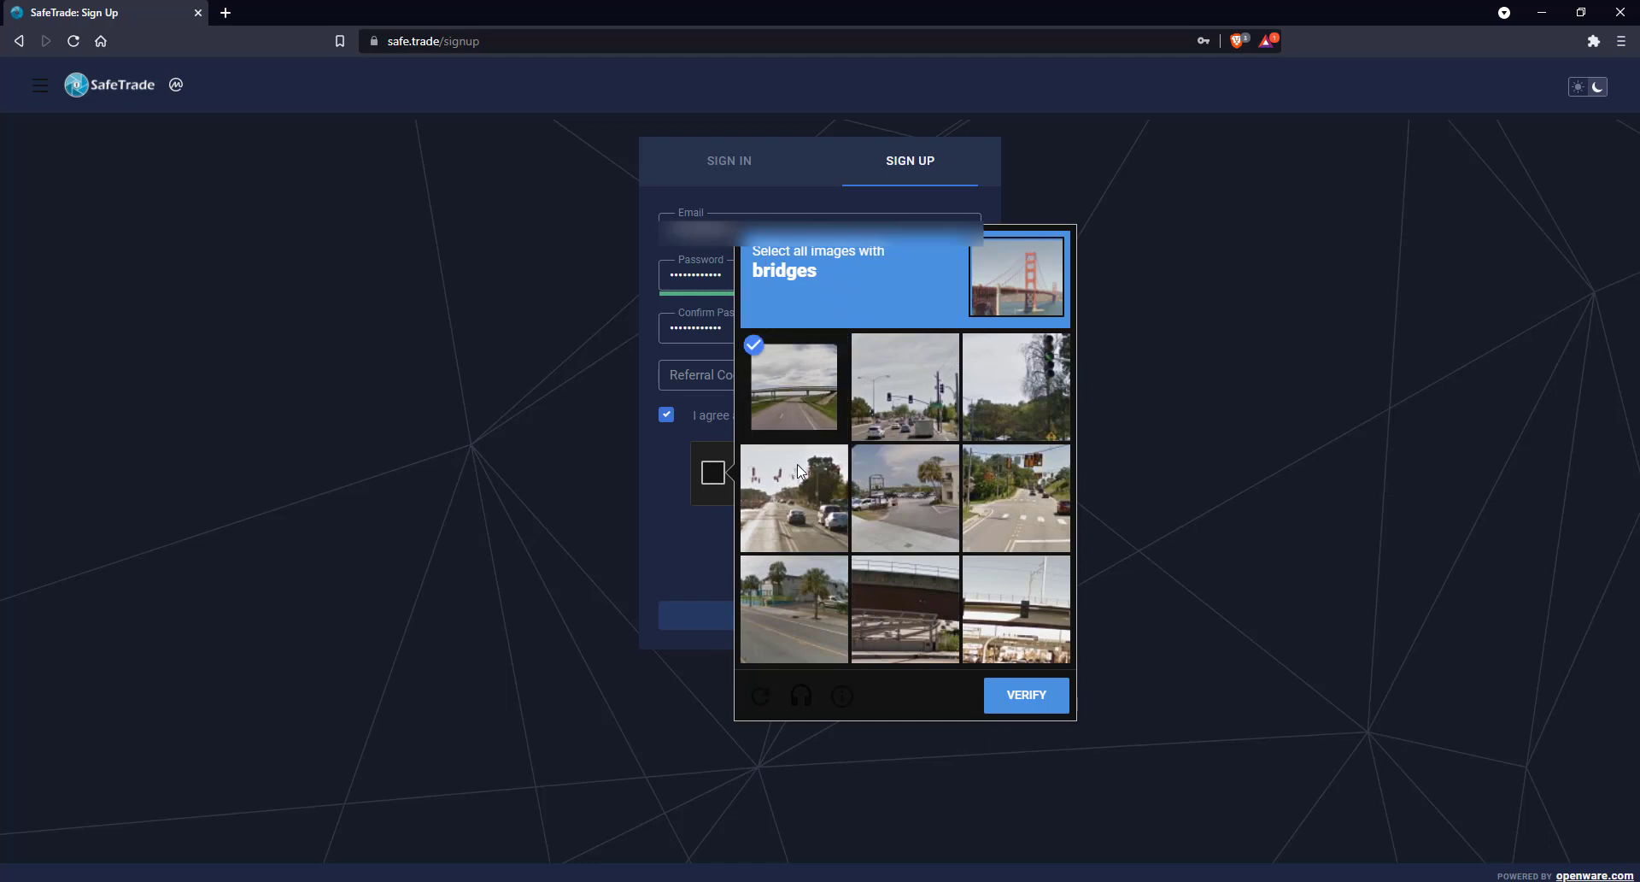
left_click(875, 616)
left_click(1016, 622)
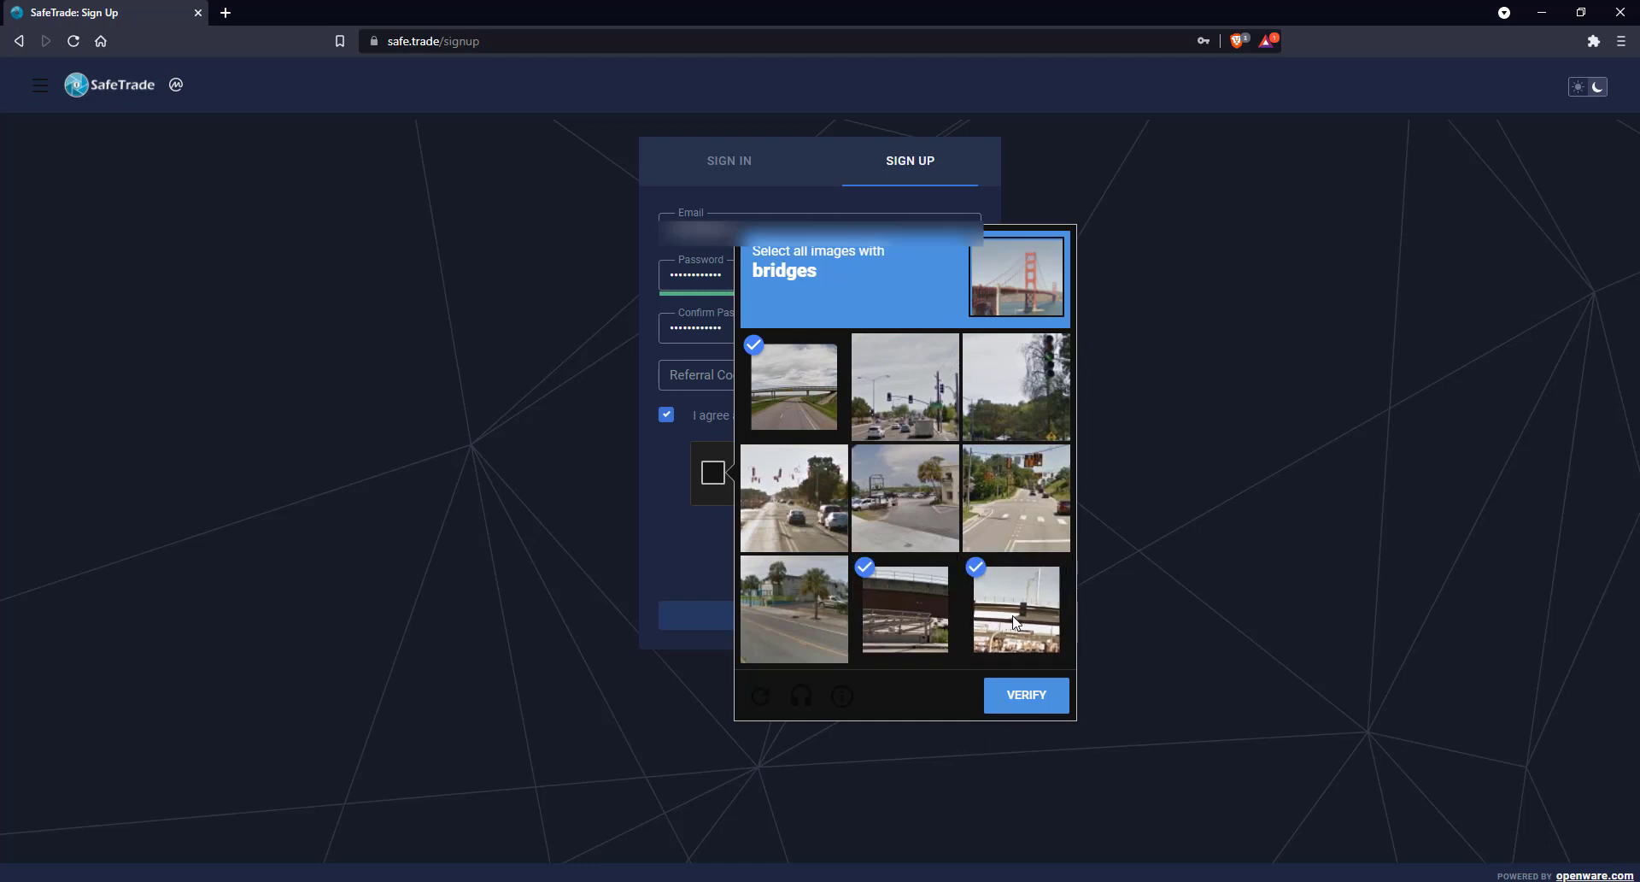
left_click(1037, 706)
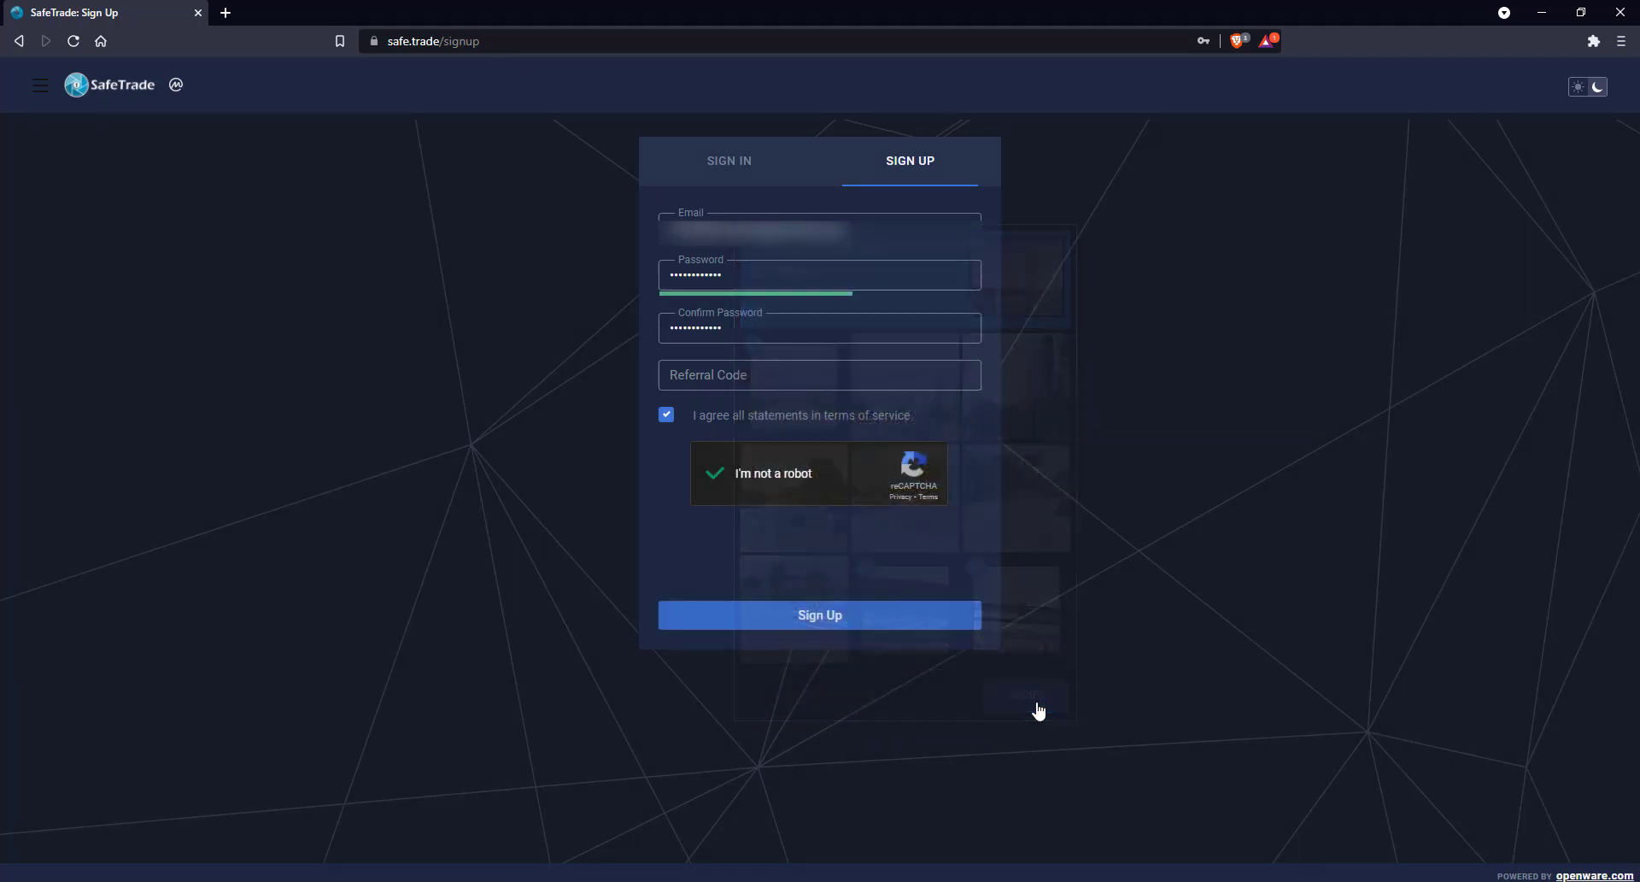
Submit the sign-up, decline saving the password, sign in with the saved login, and open Outlook
left_click(812, 623)
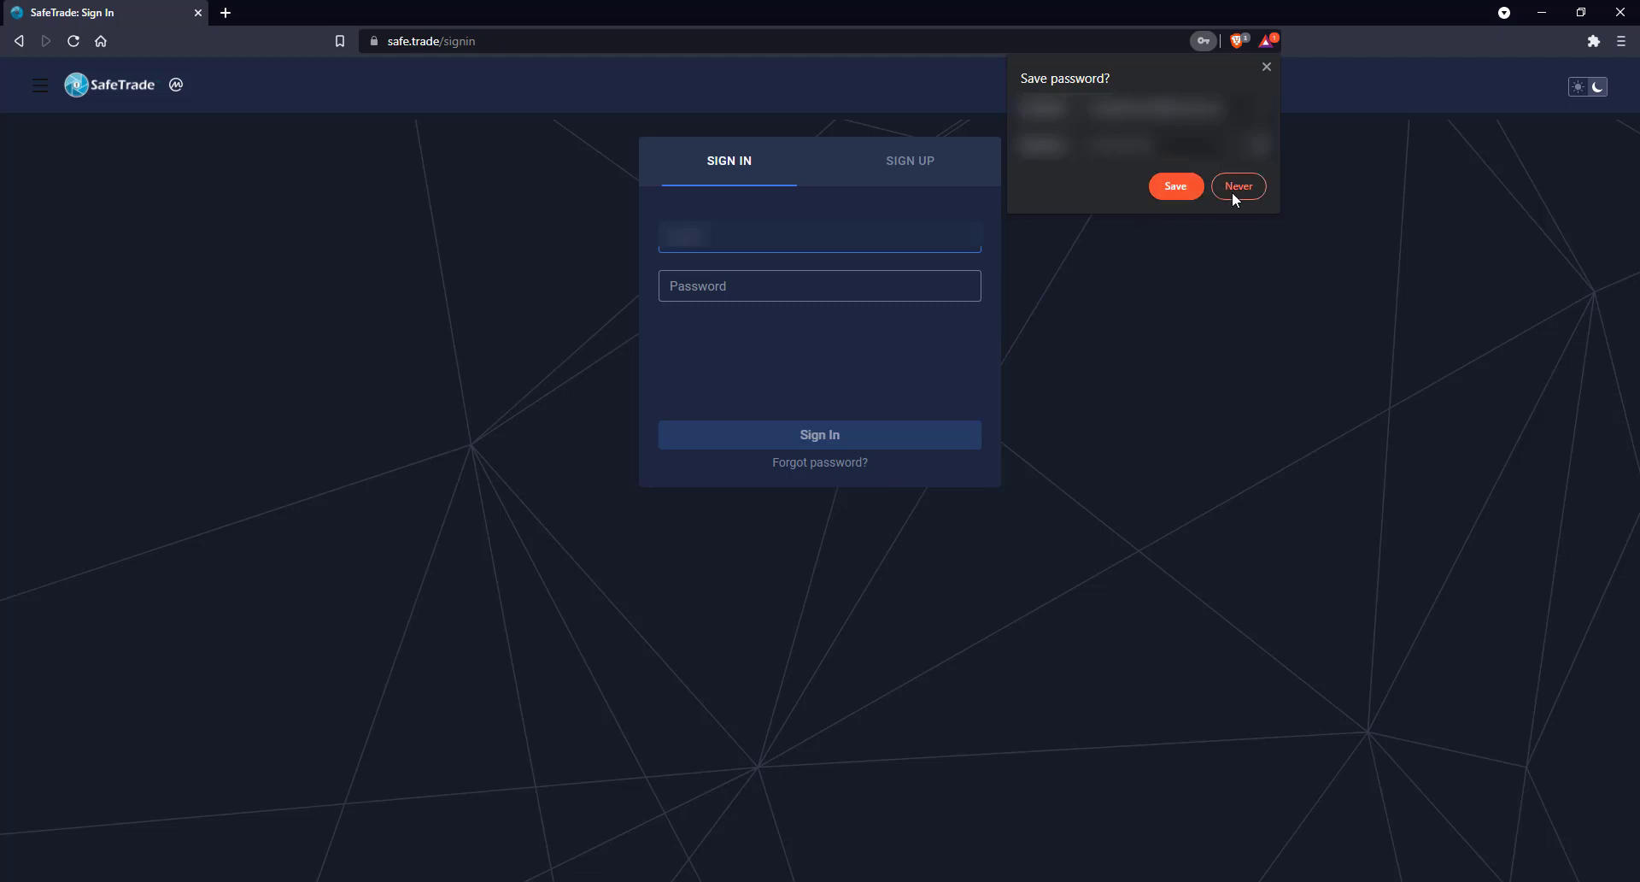
left_click(1179, 185)
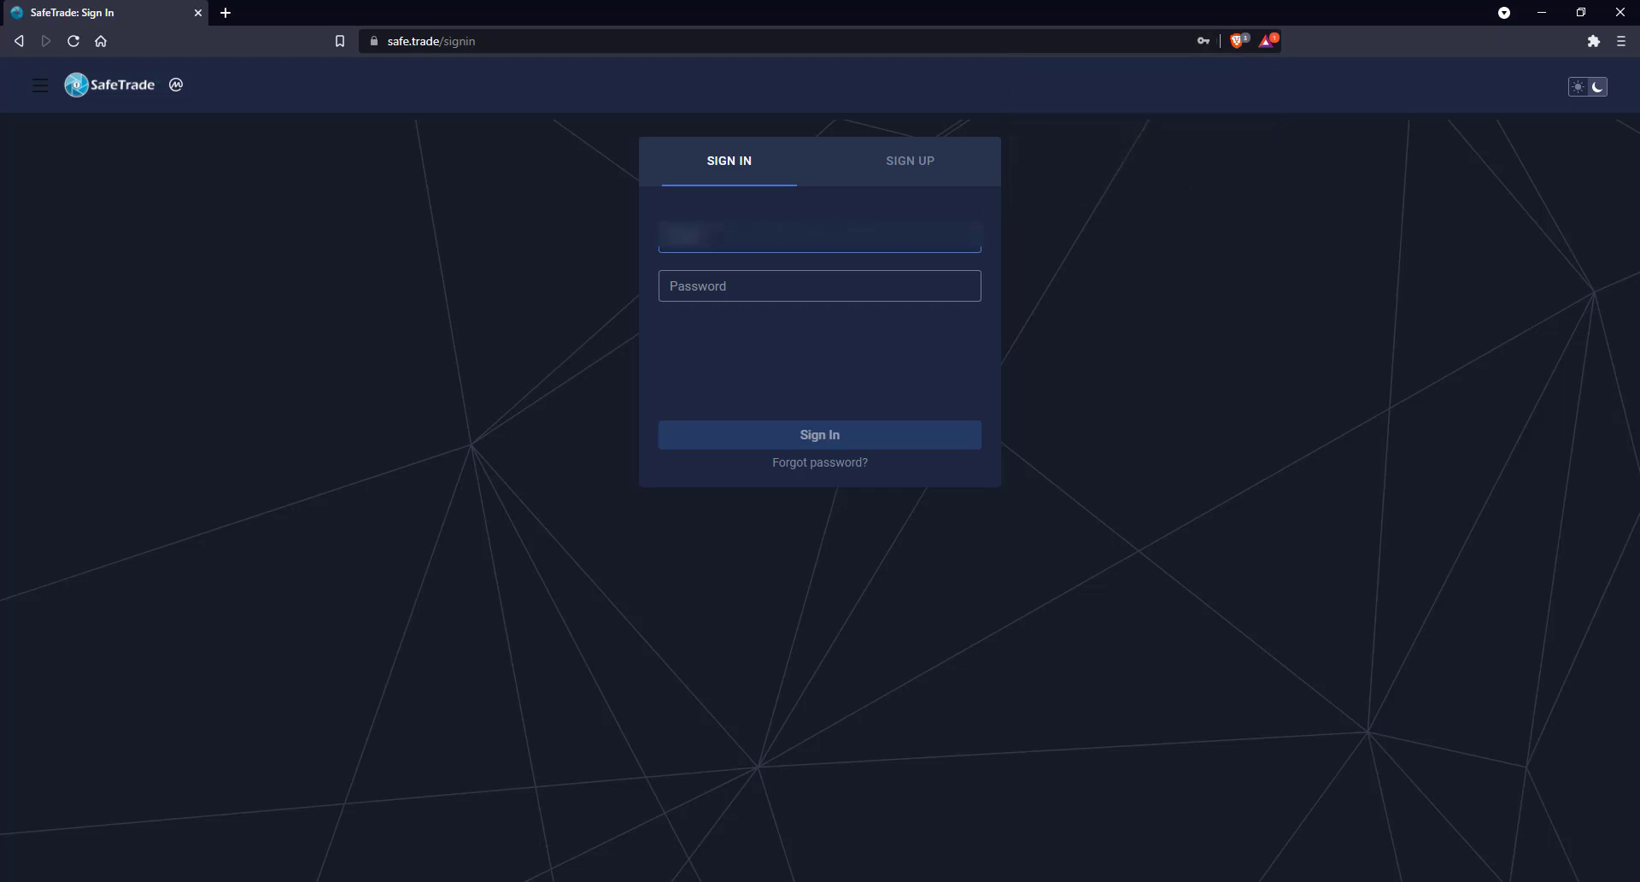
left_click(715, 244)
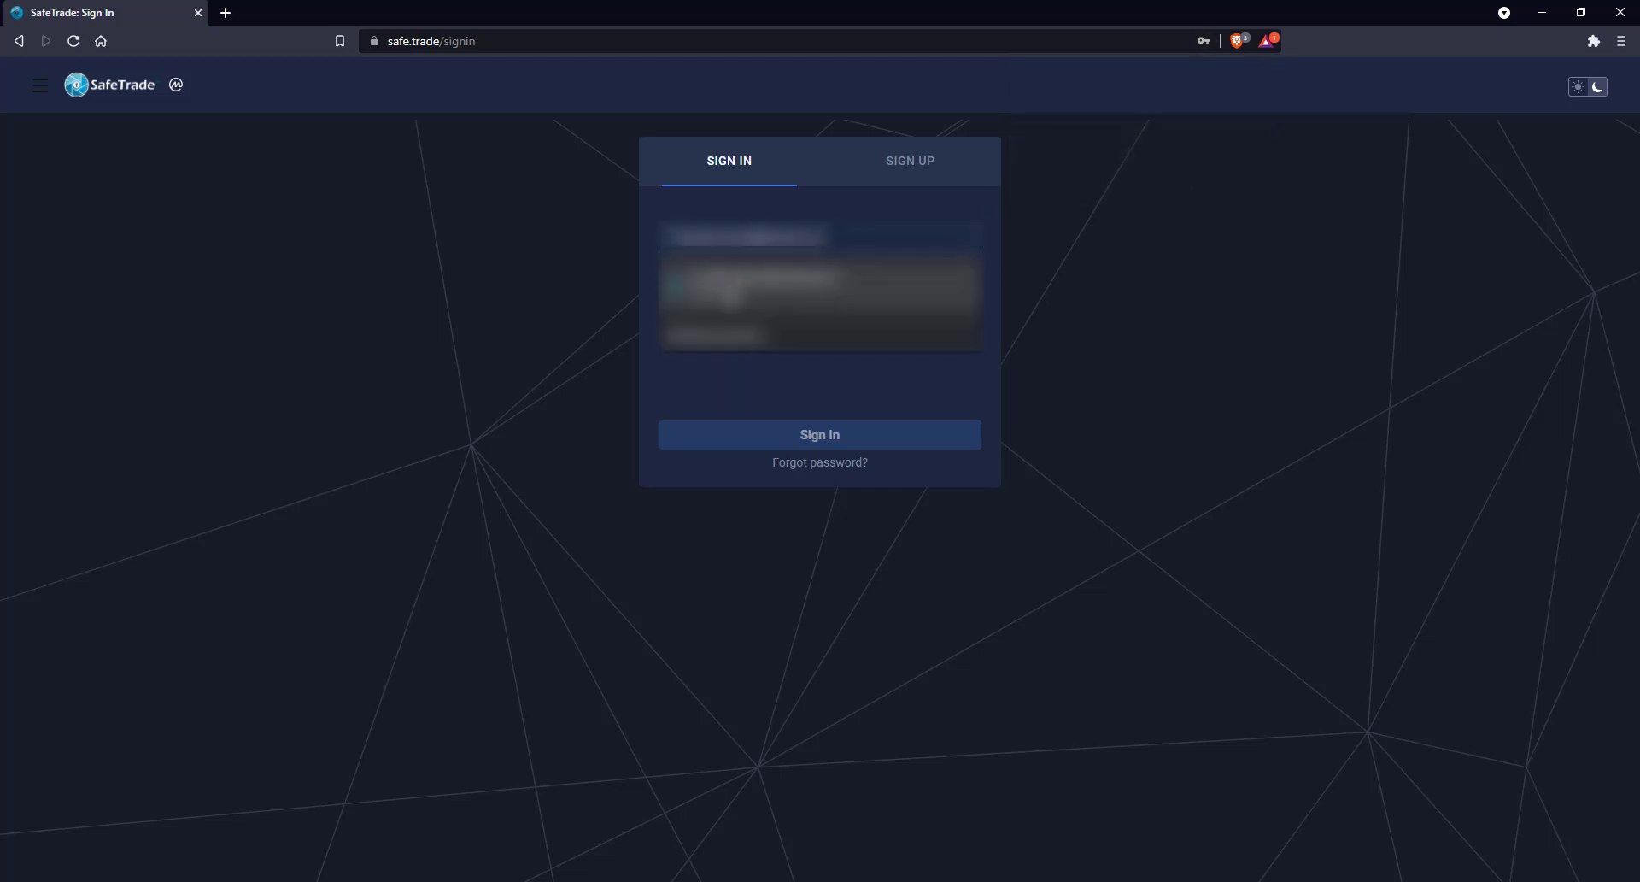
left_click(730, 293)
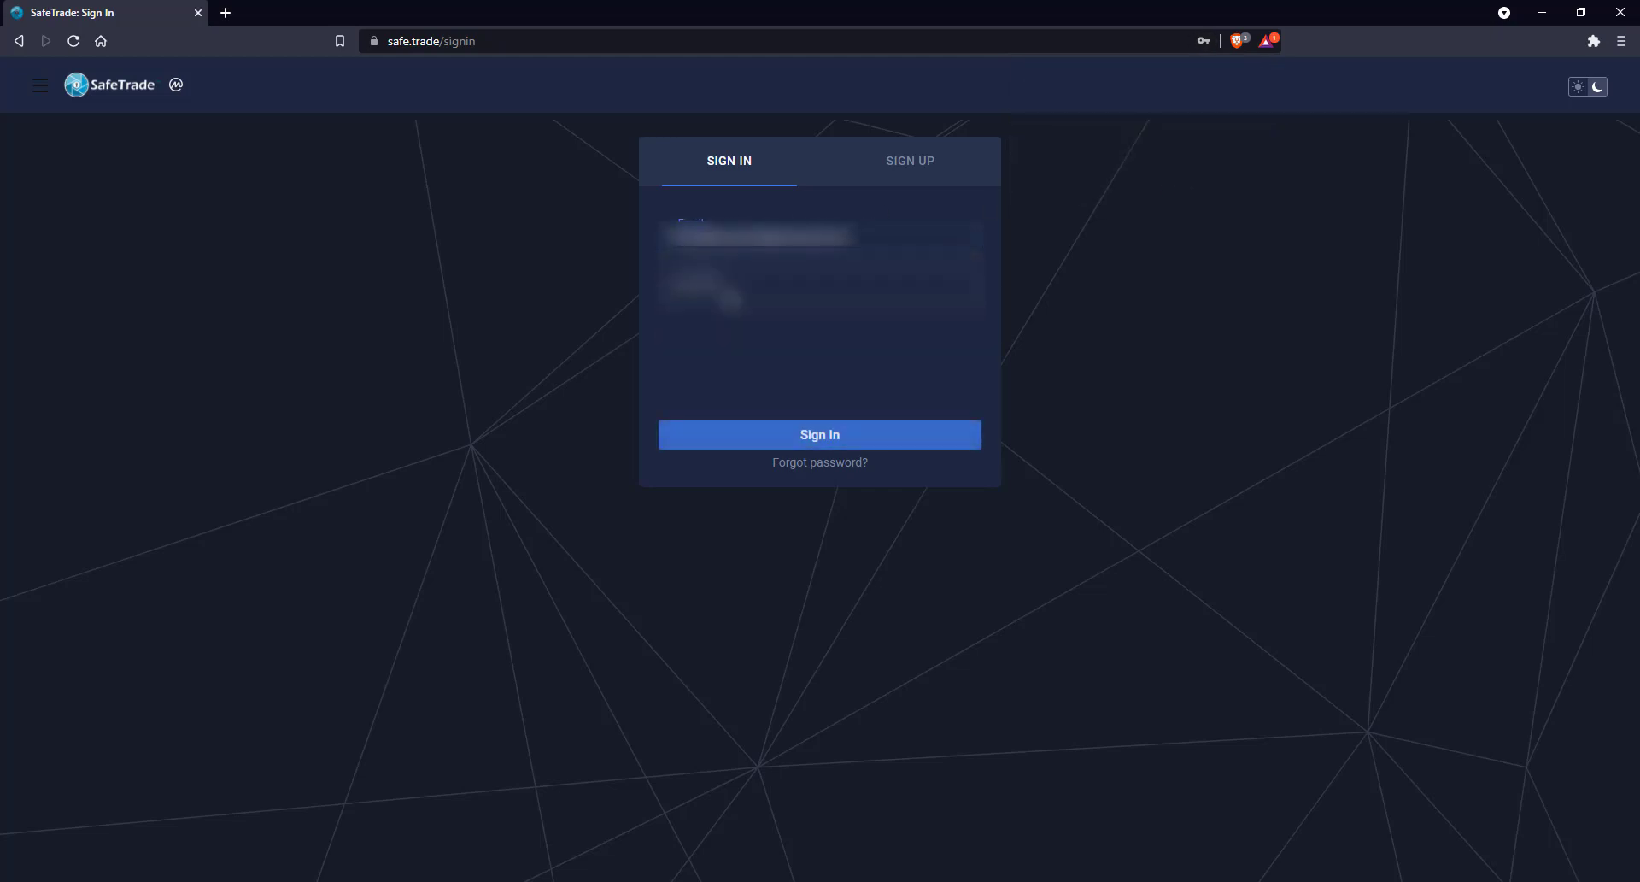
left_click(823, 448)
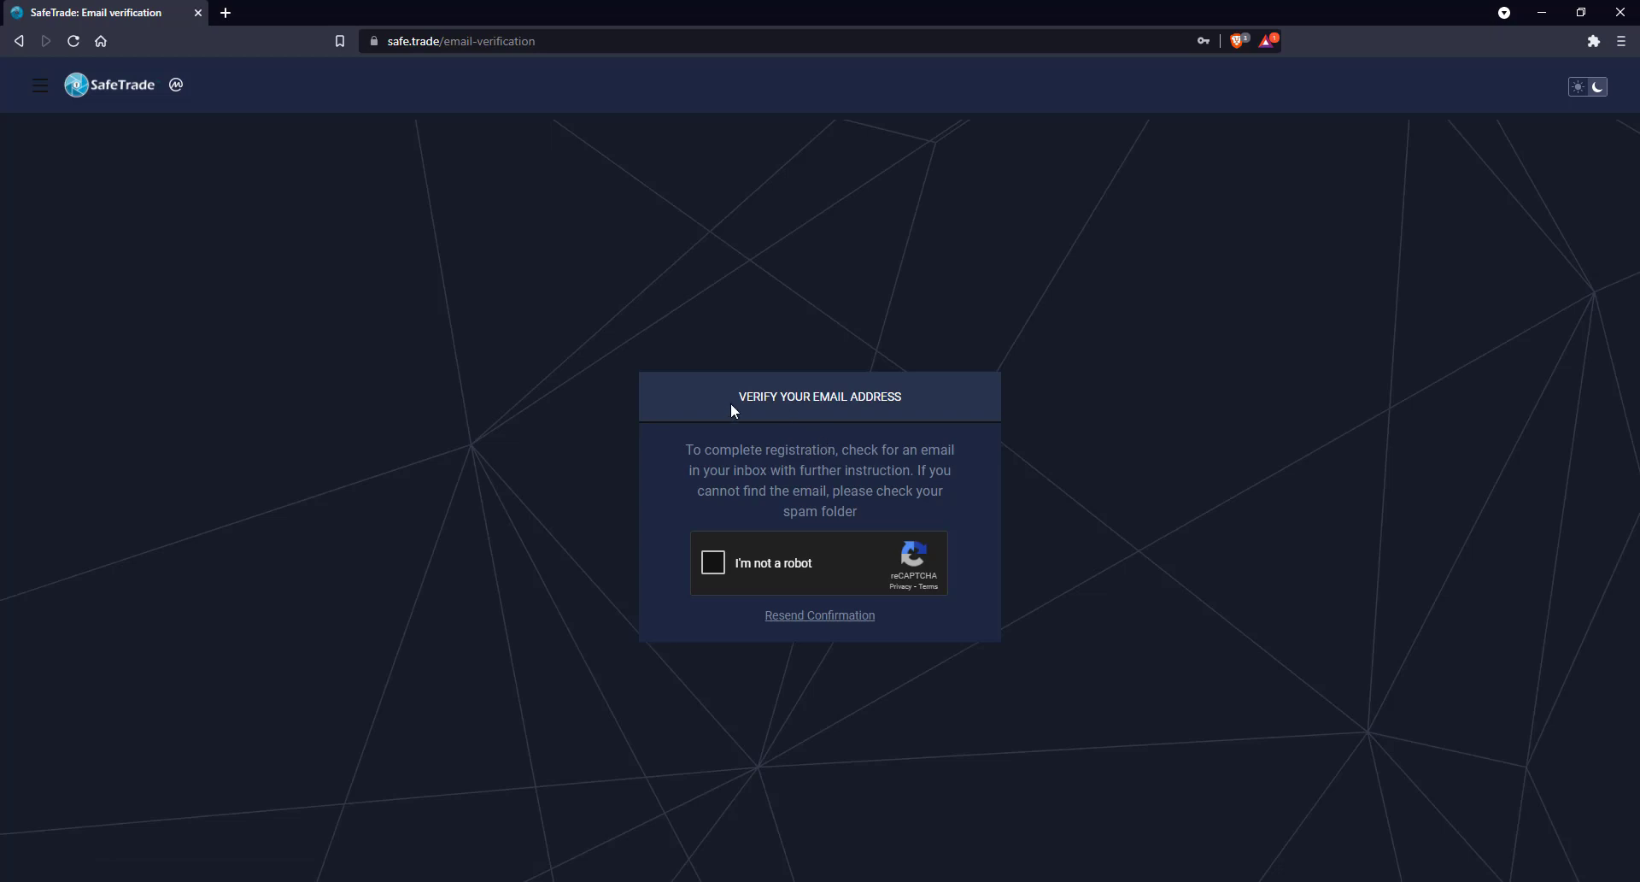
left_click_drag(738, 395, 901, 397)
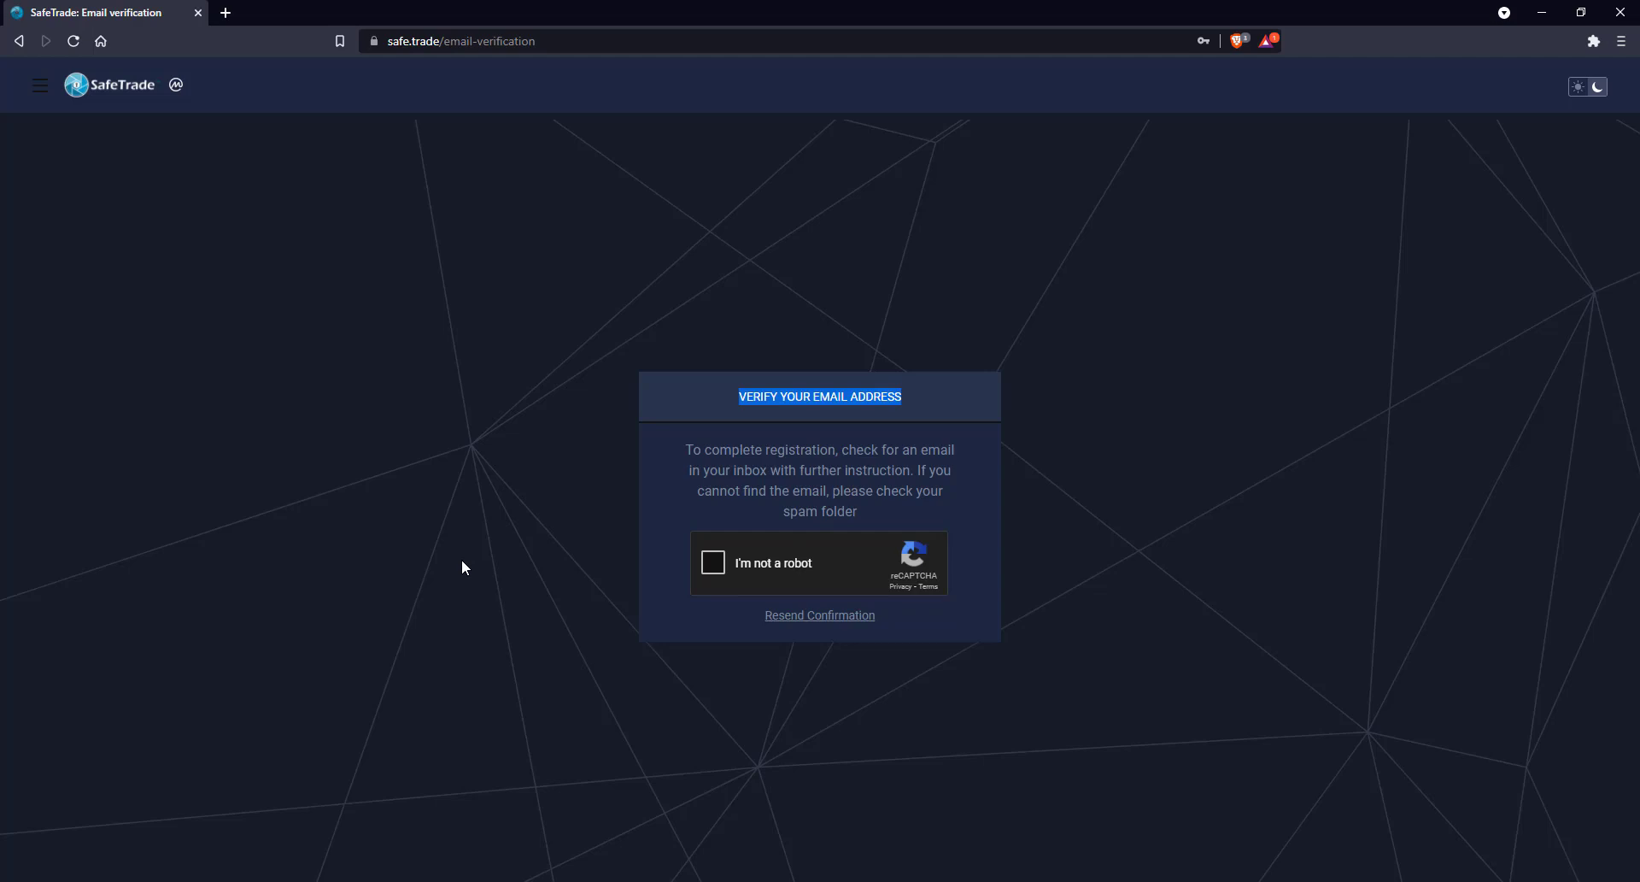
key("ctrl+shift+t")
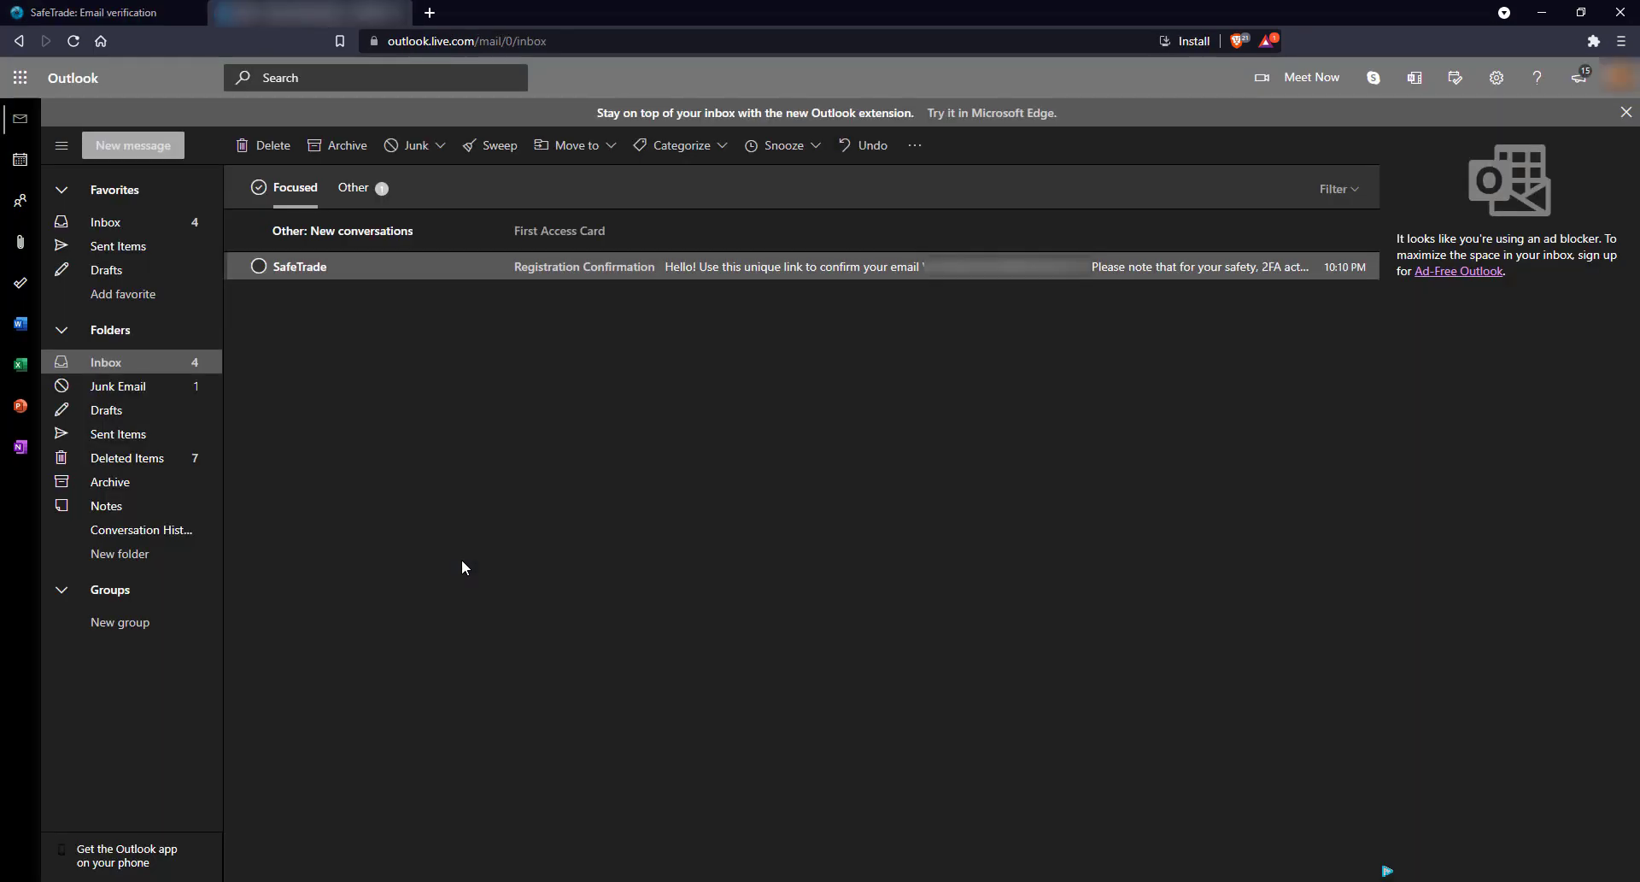
Confirm the address via the Confirm button in SafeTrade's Registration Confirmation email
left_click(602, 270)
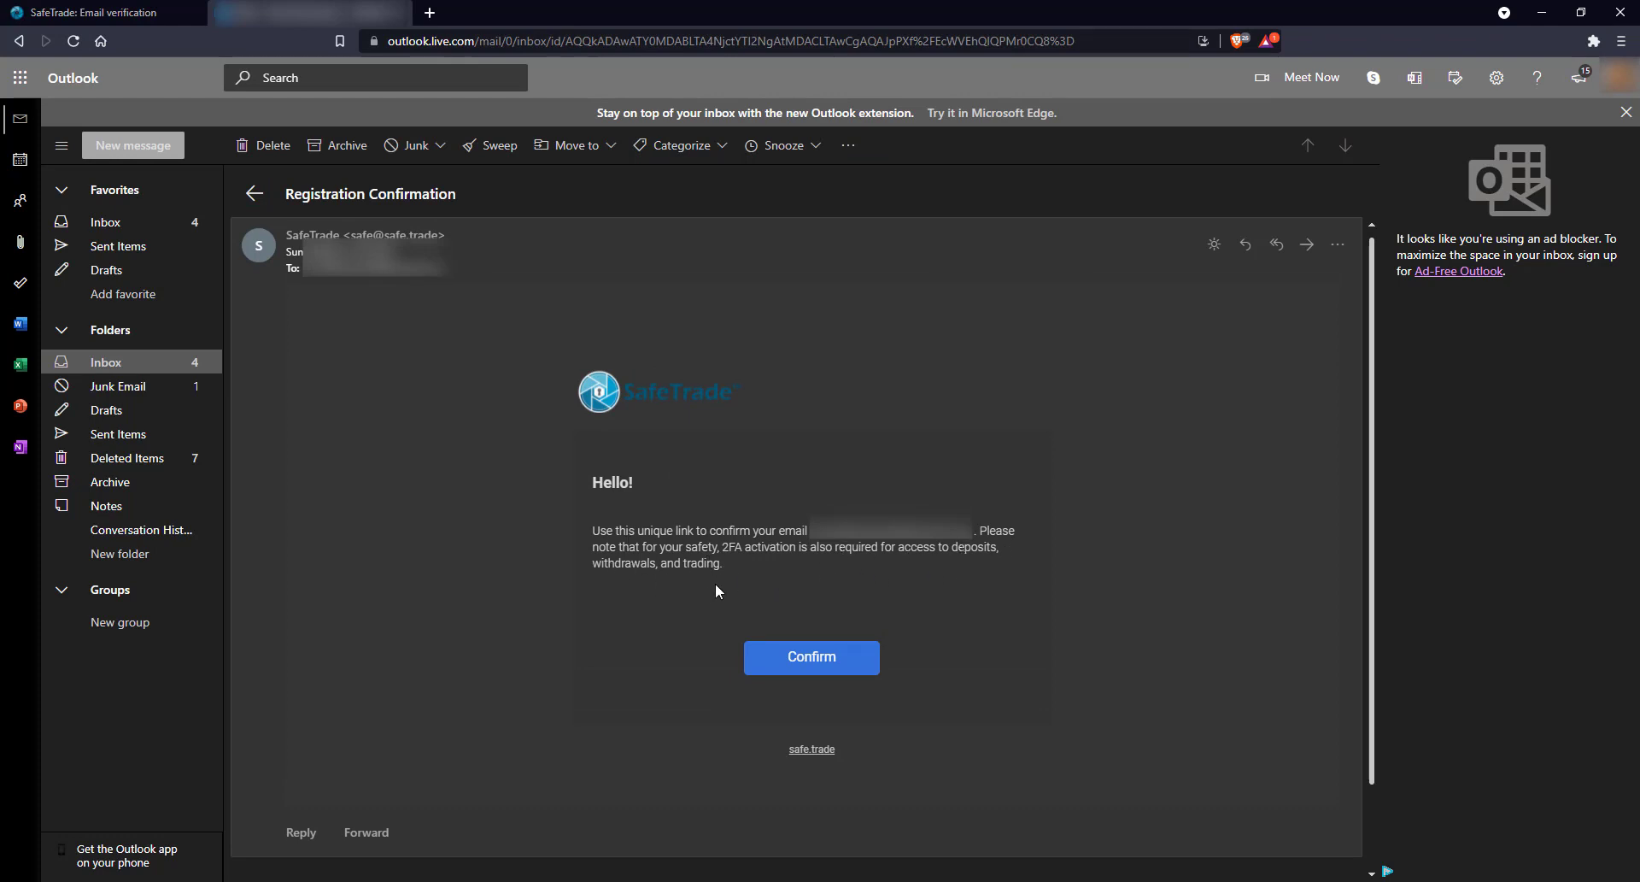
left_click(810, 668)
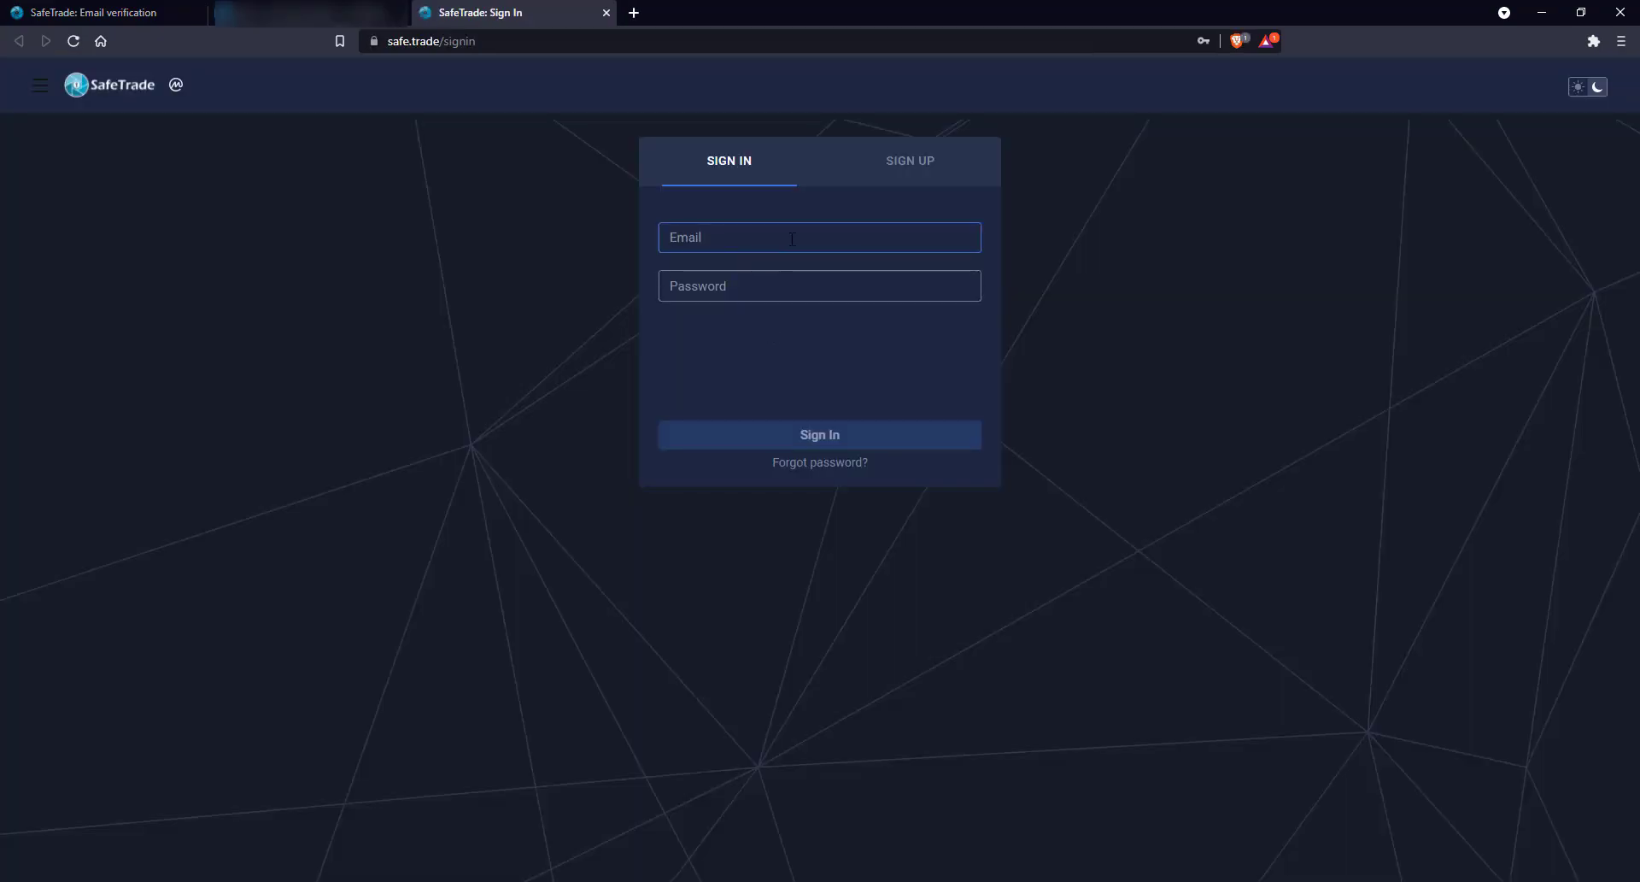
Sign in to SafeTrade using the saved e-mail and password
left_click(731, 289)
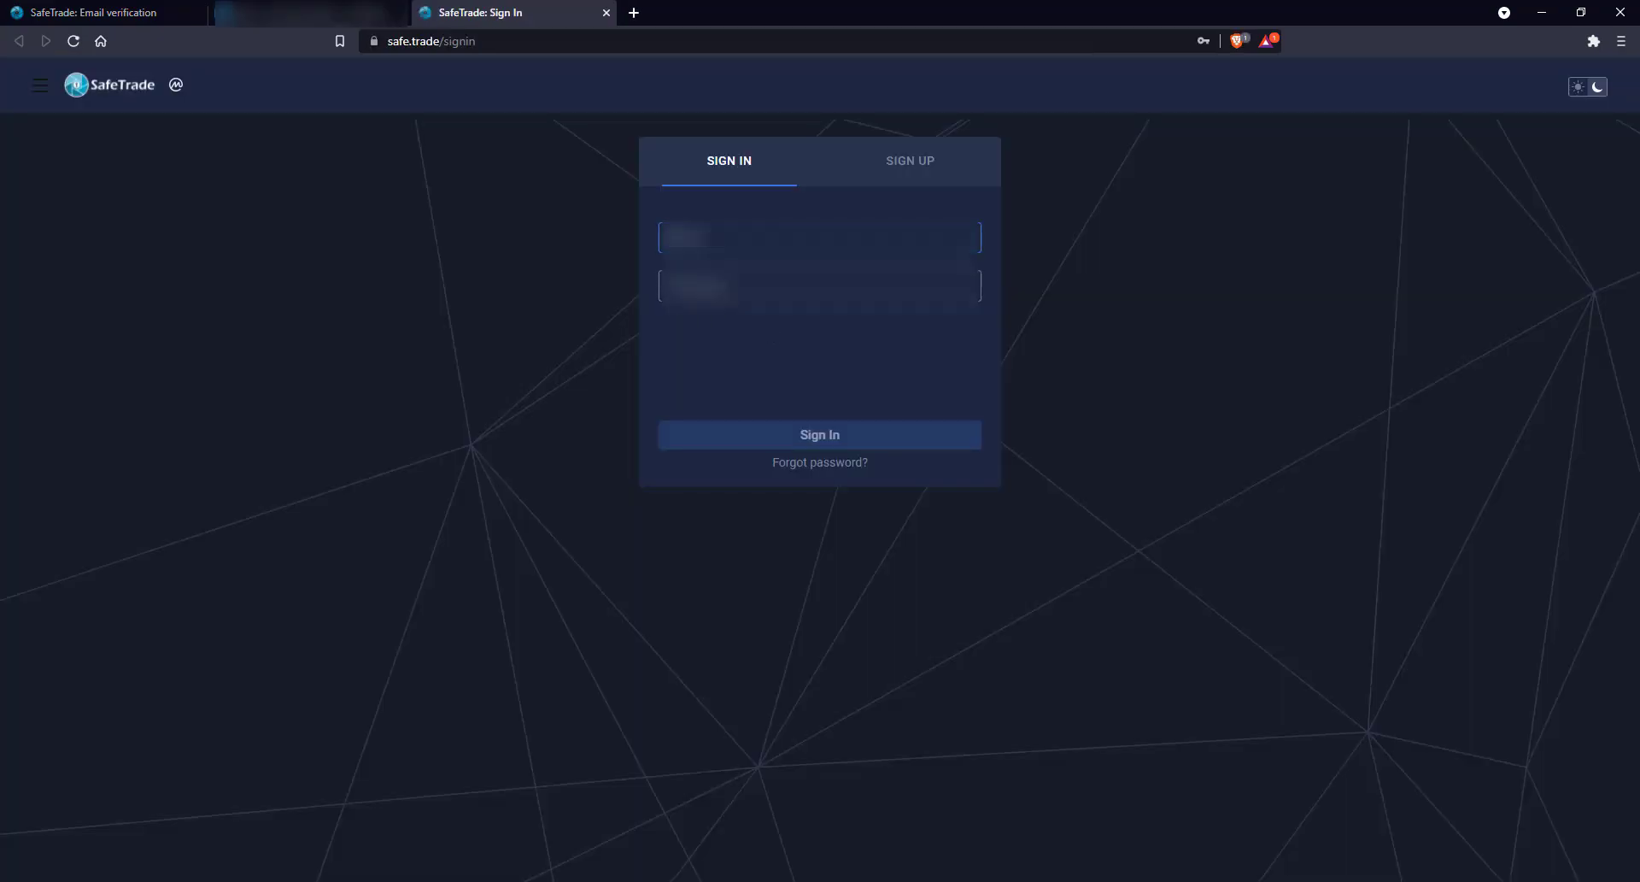
left_click(728, 293)
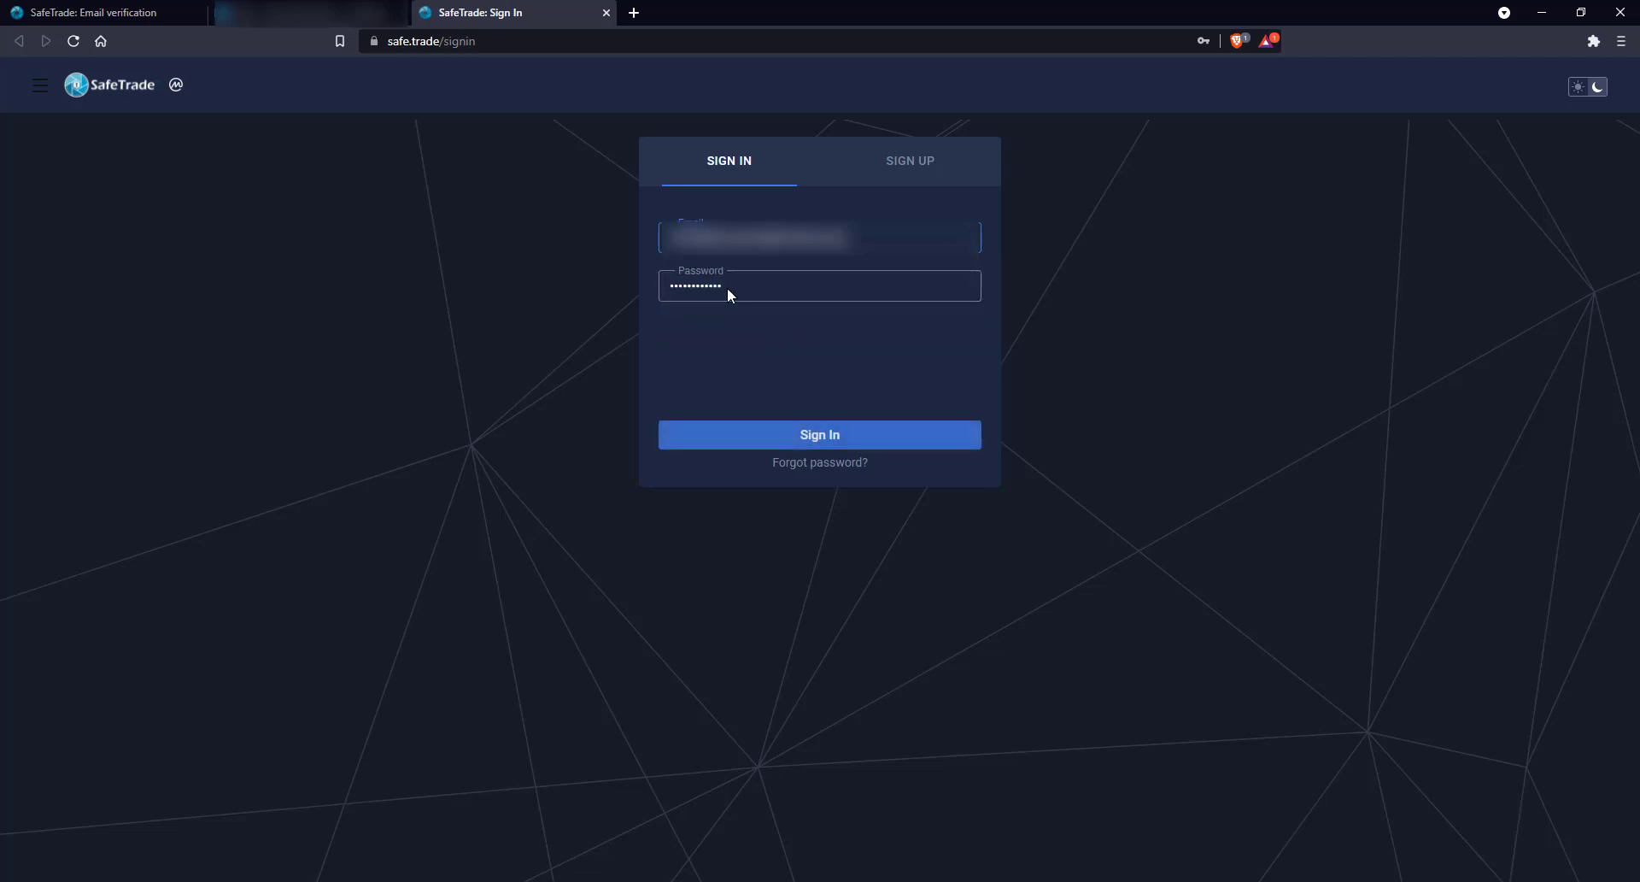
left_click(816, 438)
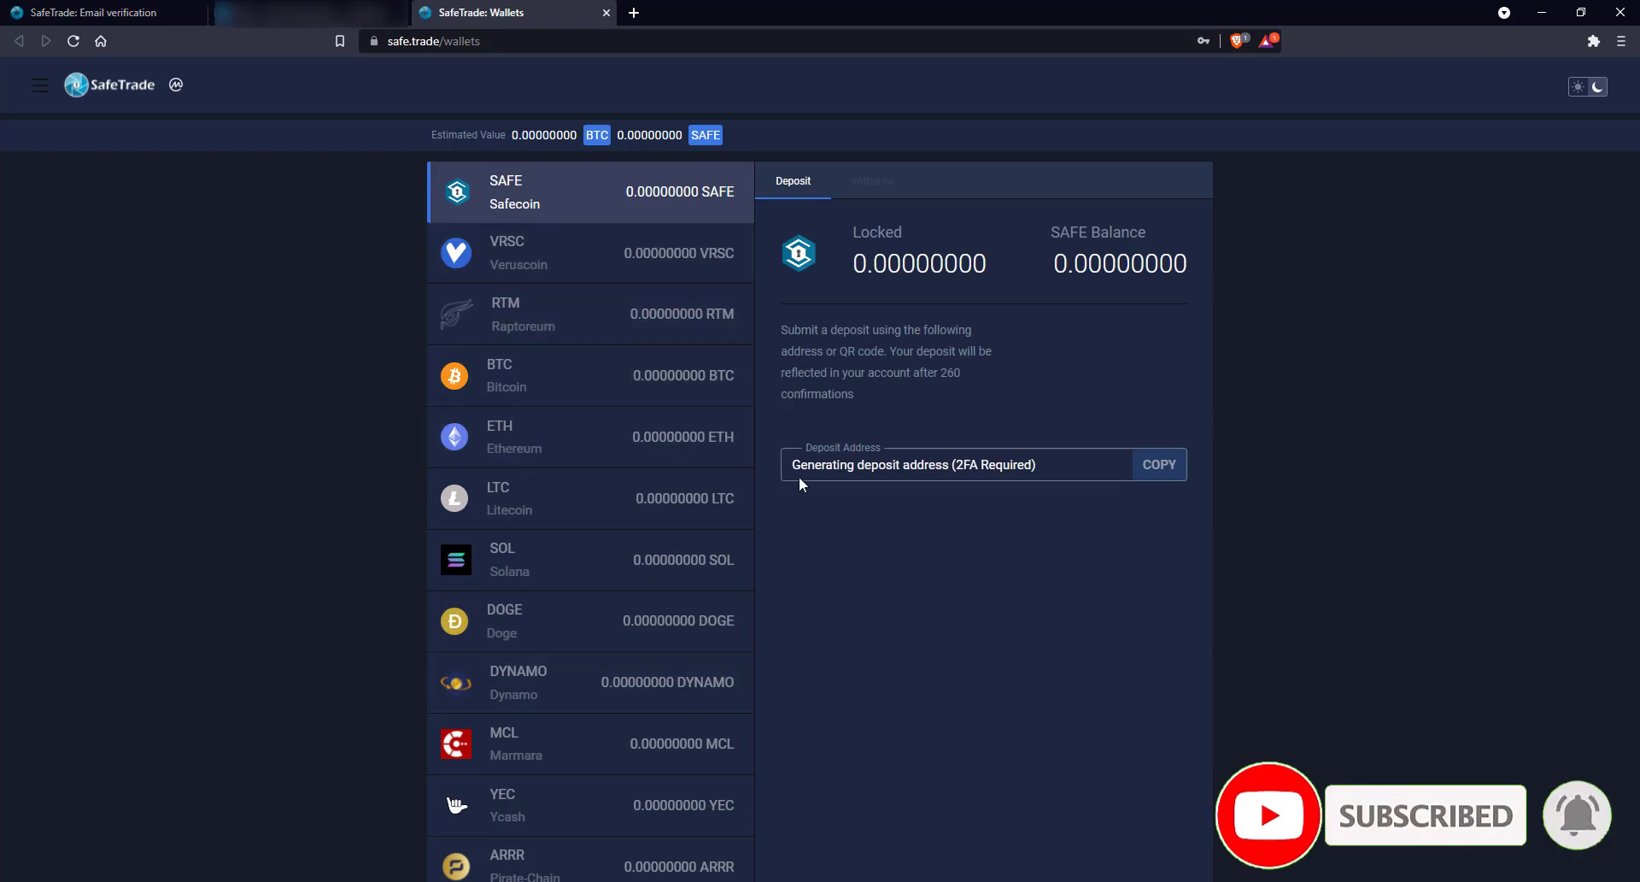
Check the RTM wallet deposit details, then go to the Profile page
left_click_drag(796, 468, 1025, 462)
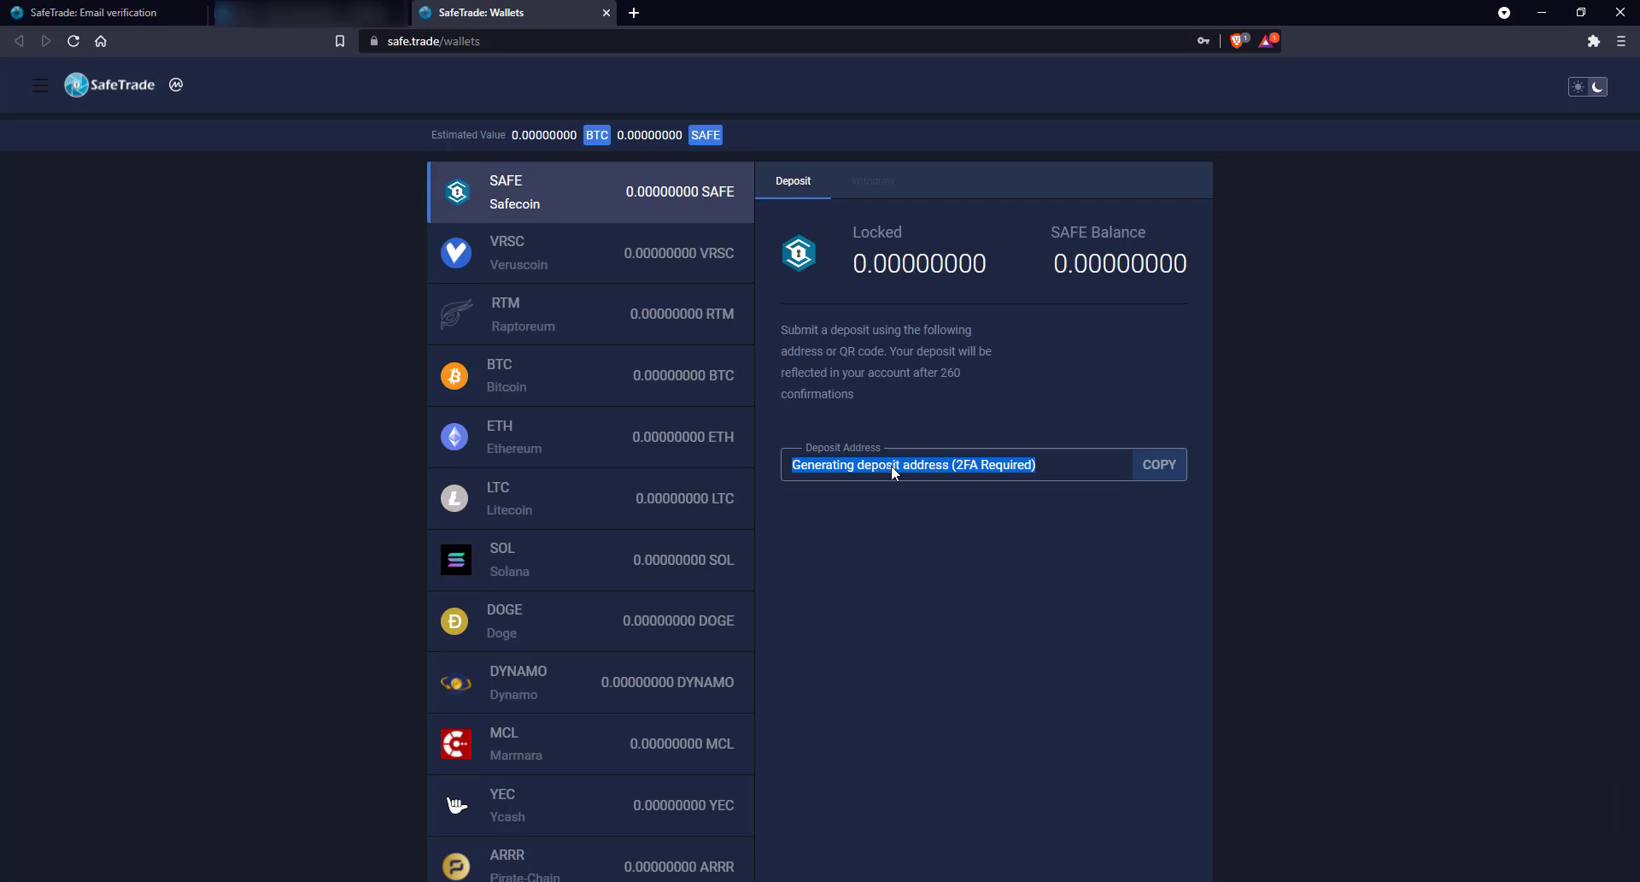
left_click(590, 315)
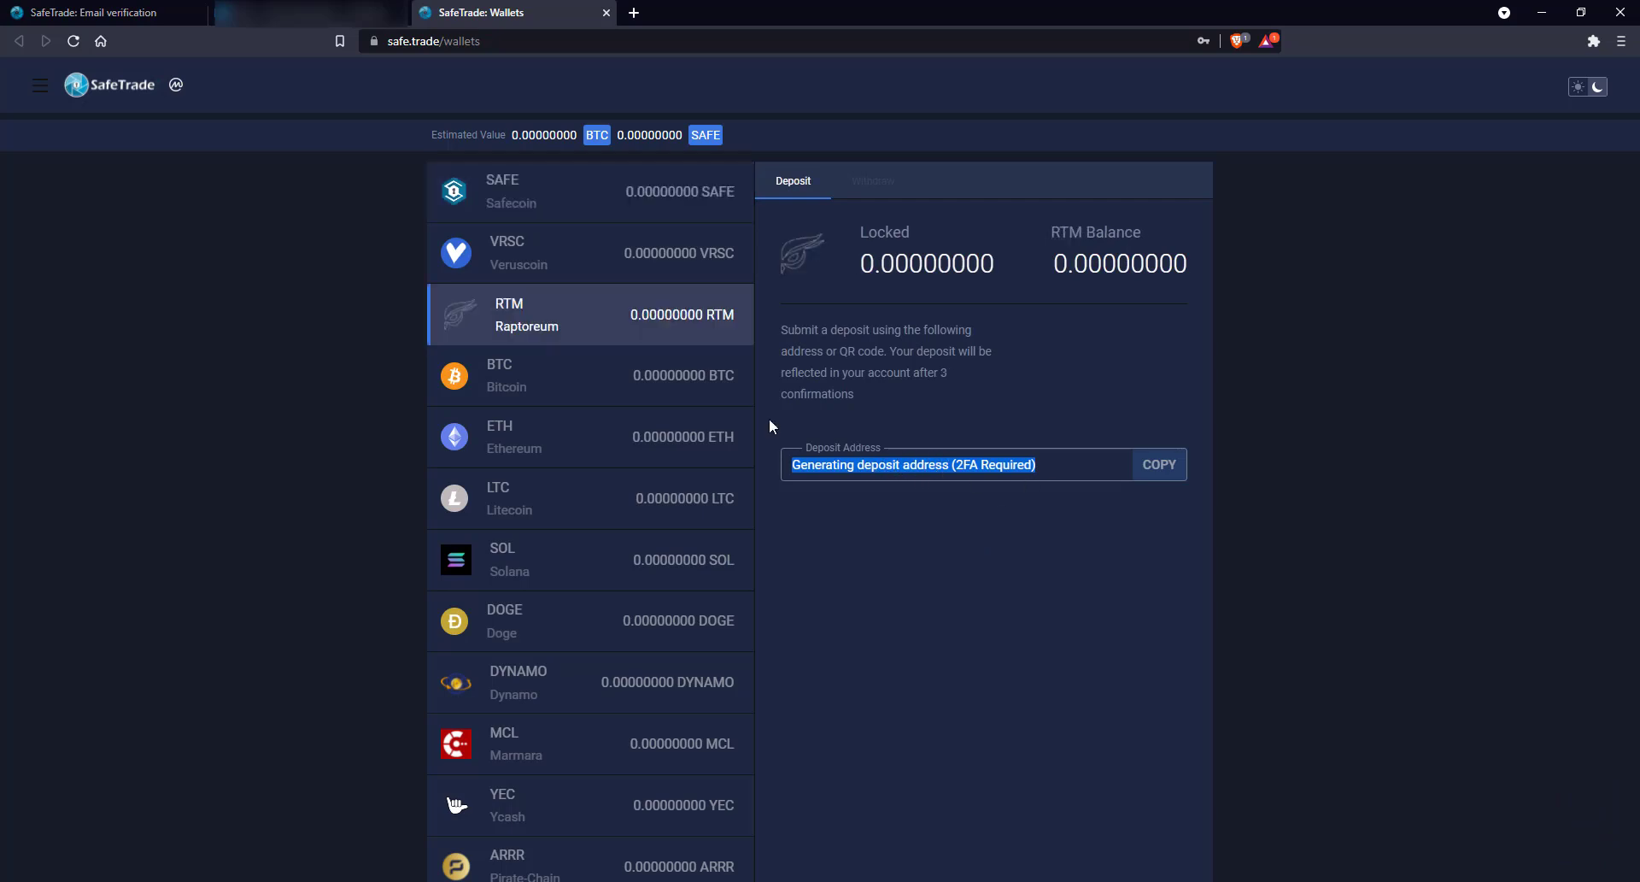
left_click(44, 85)
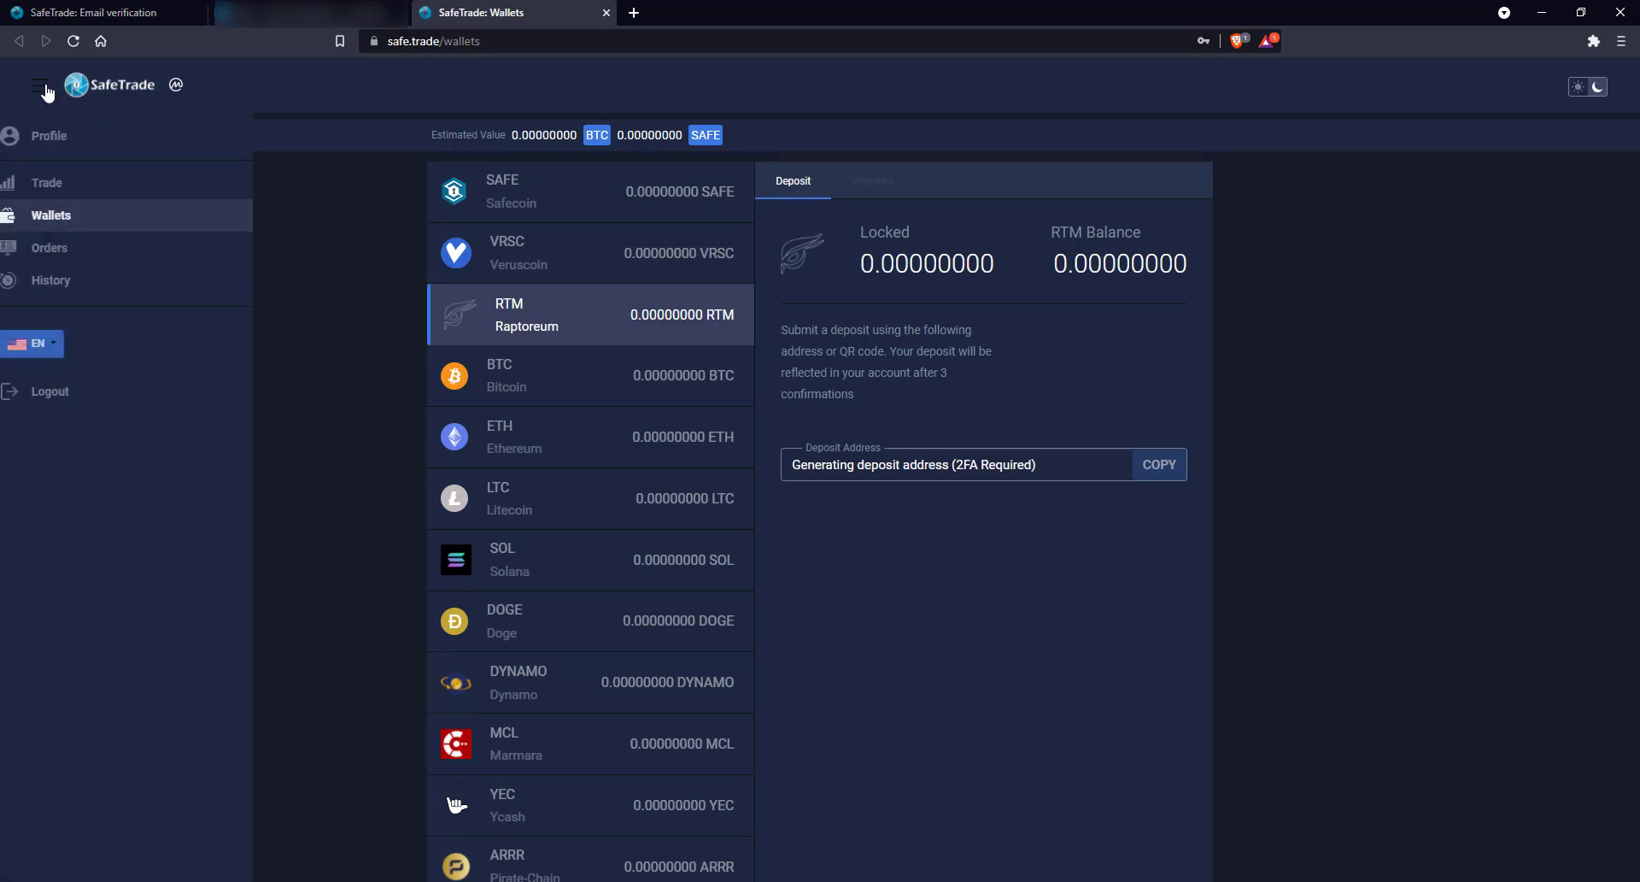
left_click(84, 137)
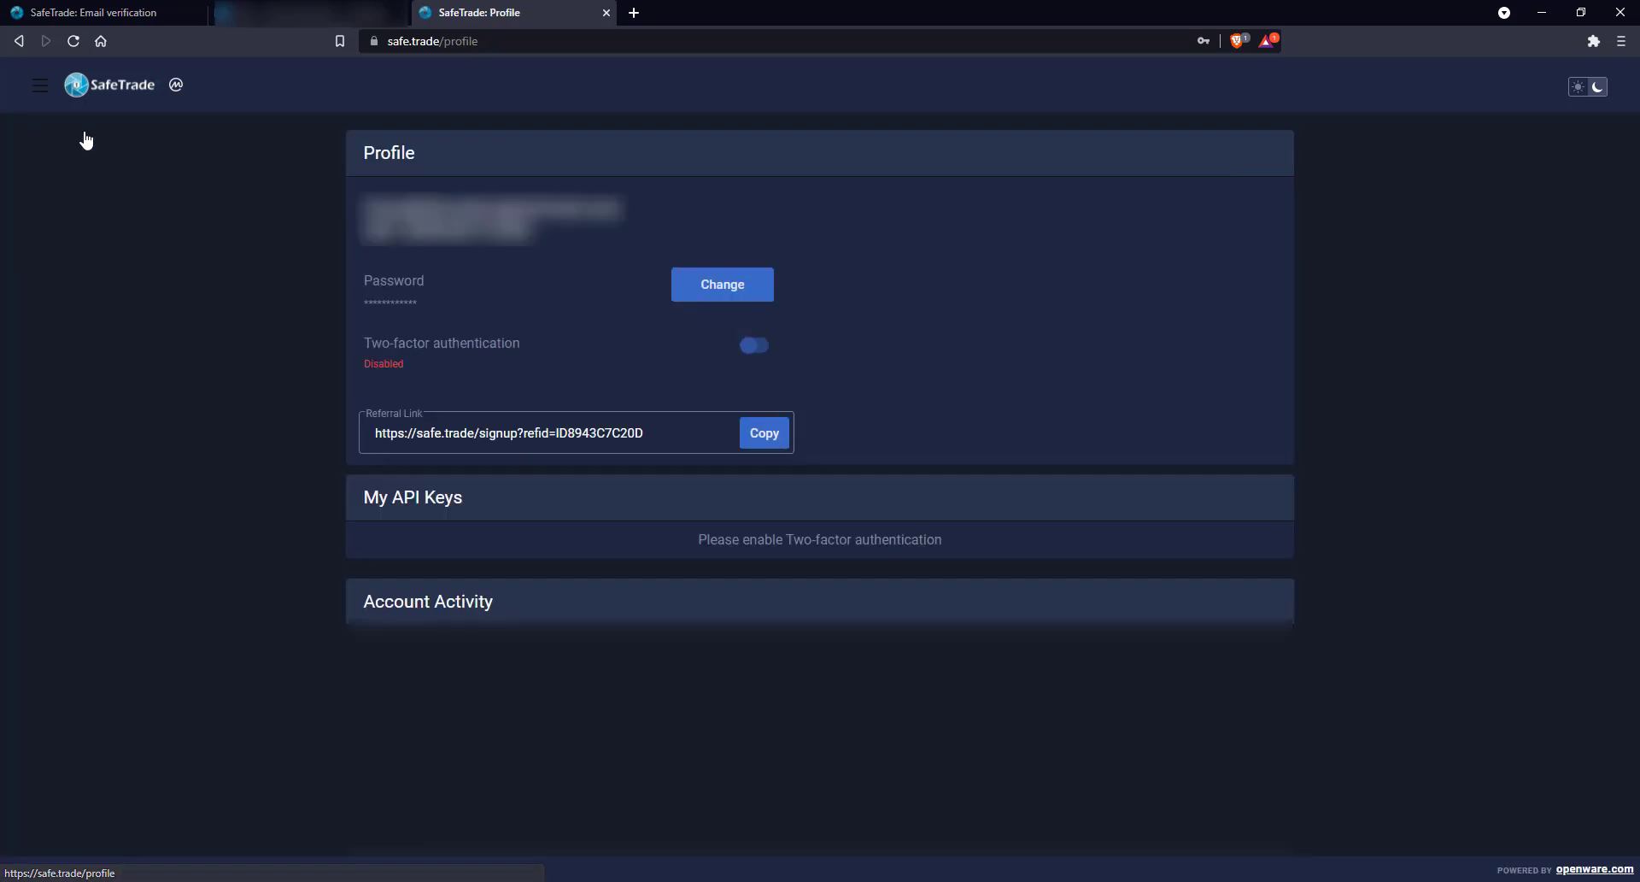
Turn on two-factor authentication by entering the 6-digit Google Authenticator code and enabling it
left_click(756, 352)
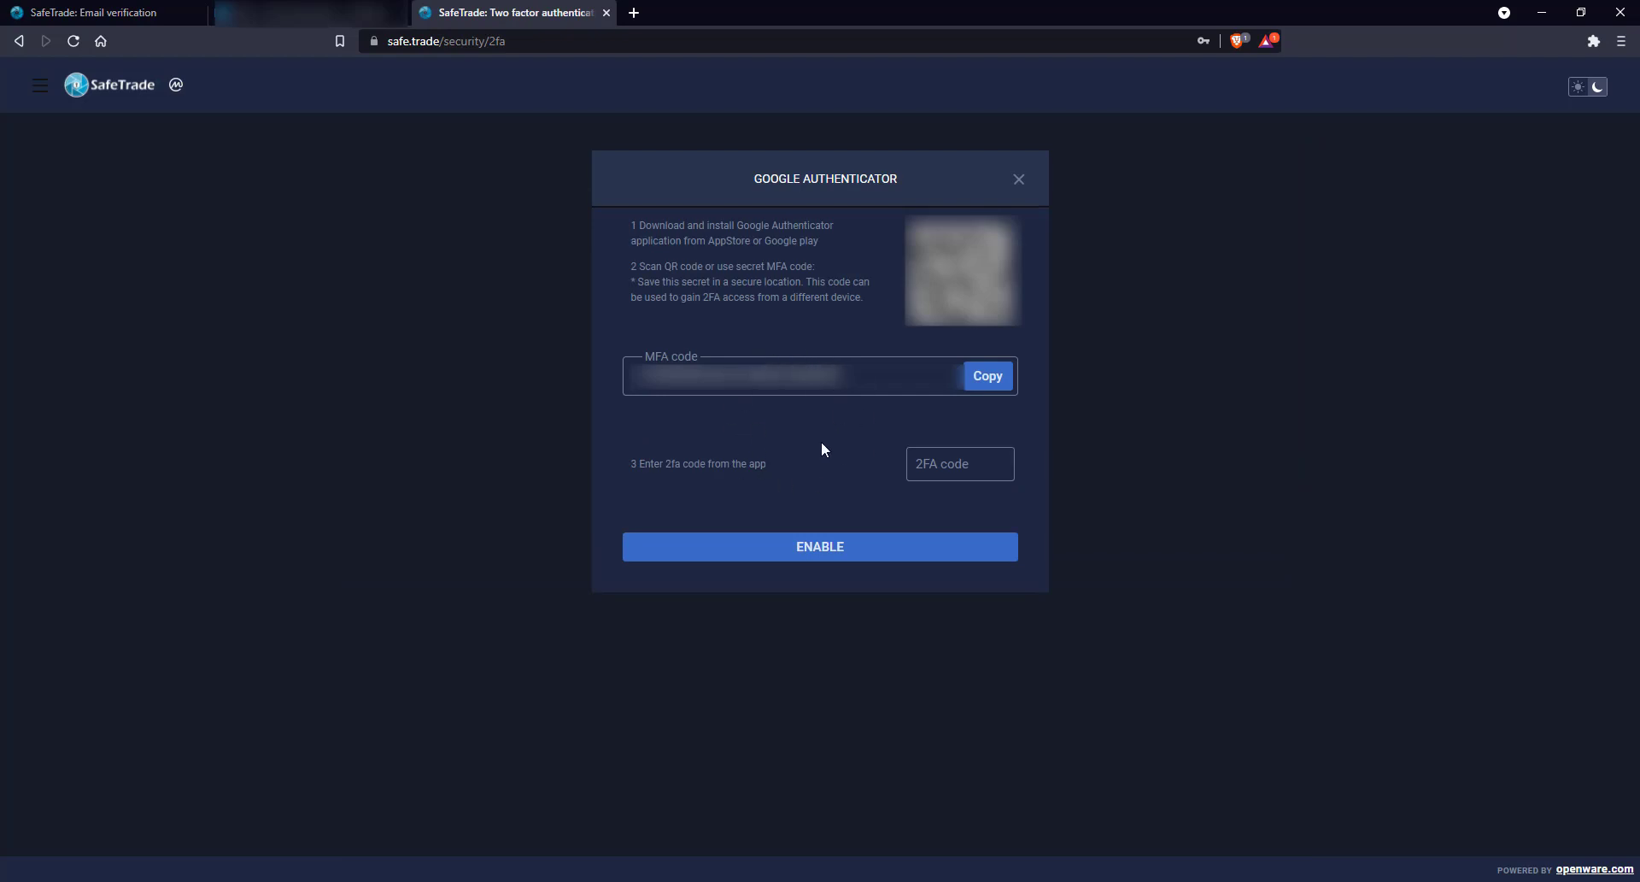
left_click(993, 460)
type("123456")
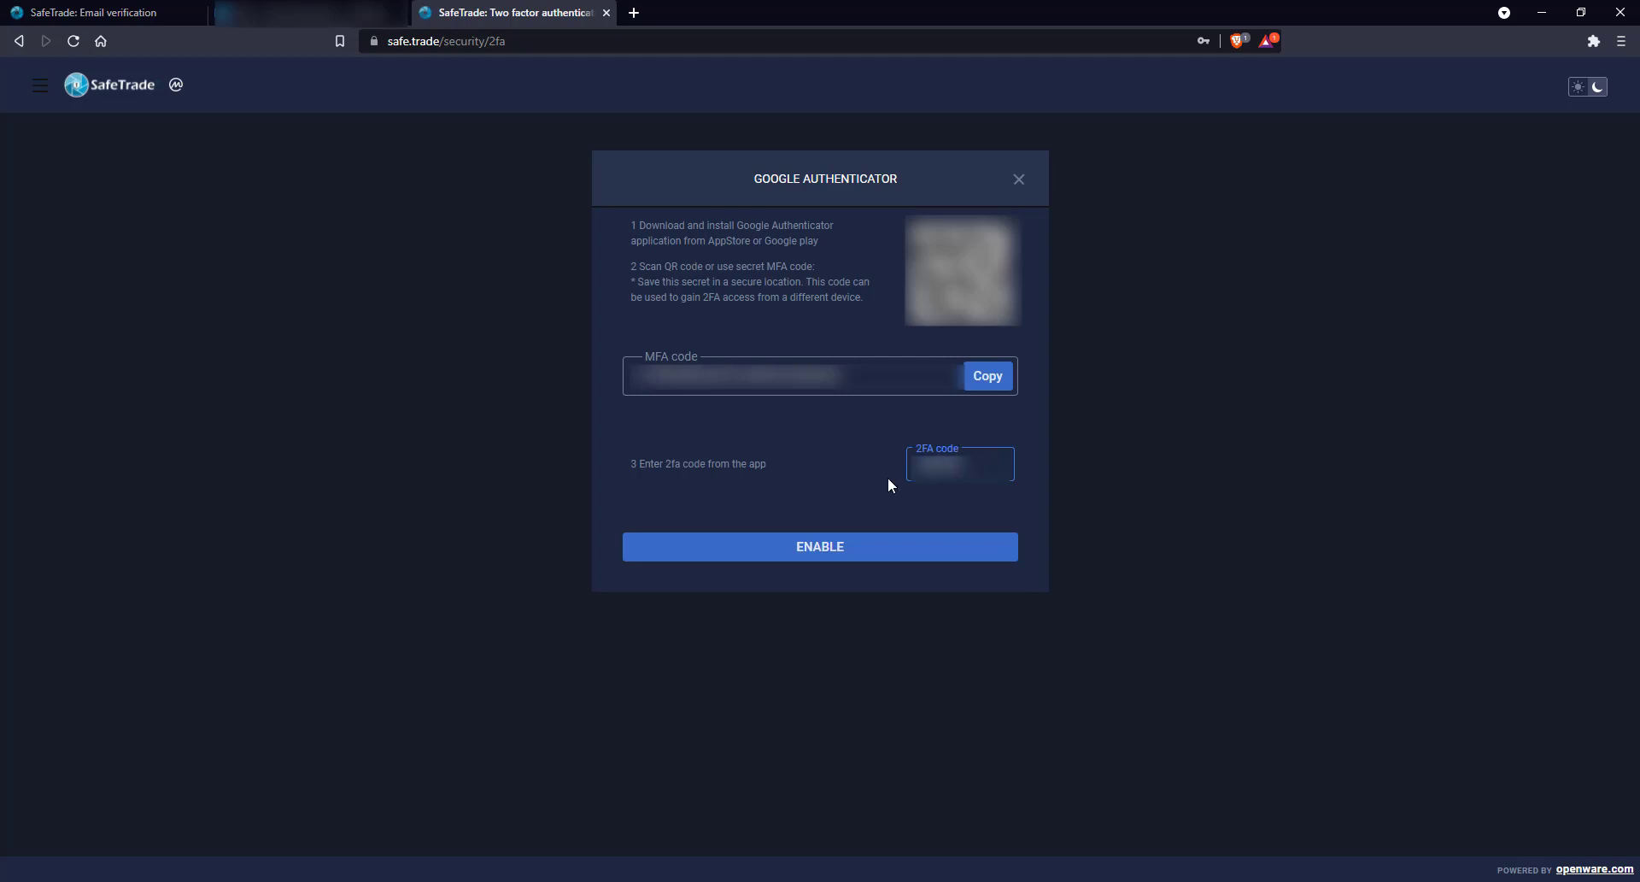
left_click(820, 549)
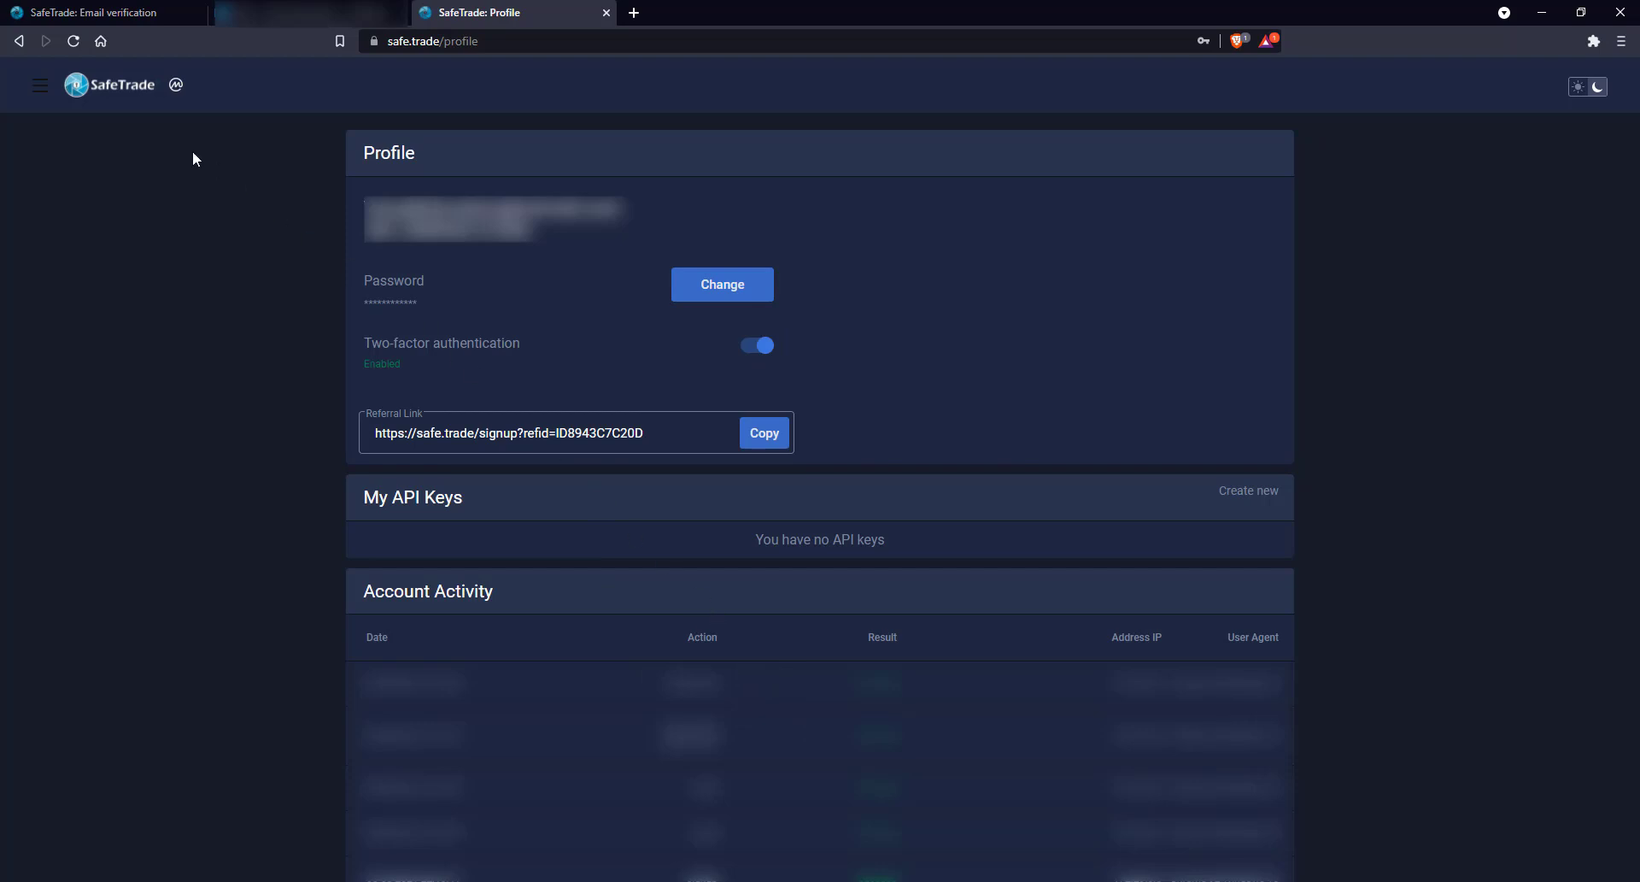
Visit the SAFE/BTC trading page, then return to the Wallets page
left_click(41, 87)
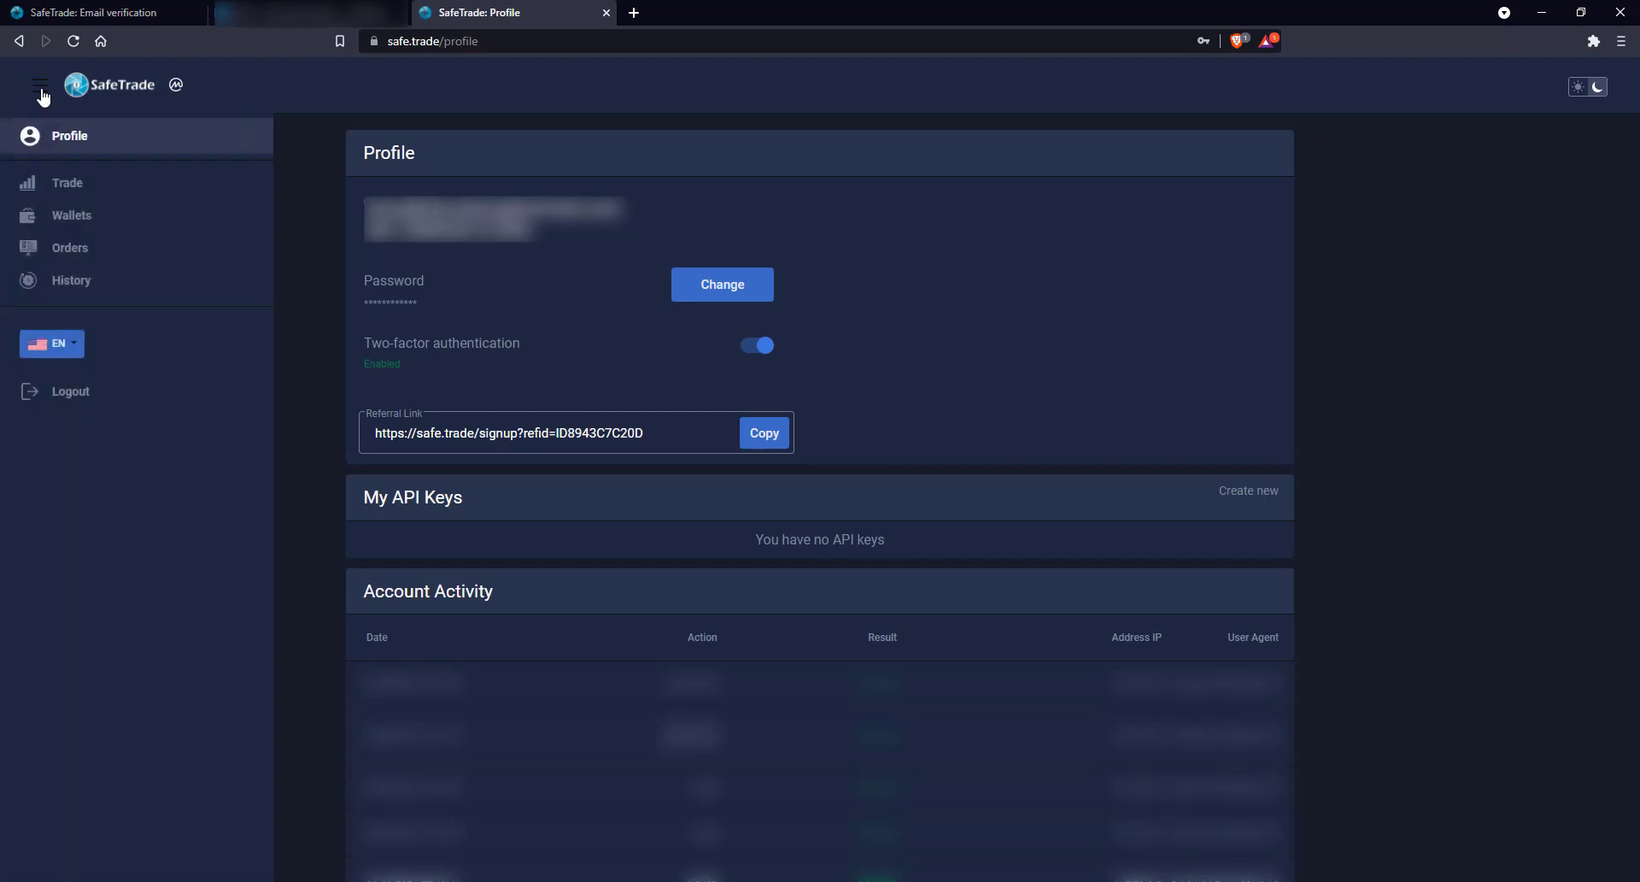
left_click(60, 183)
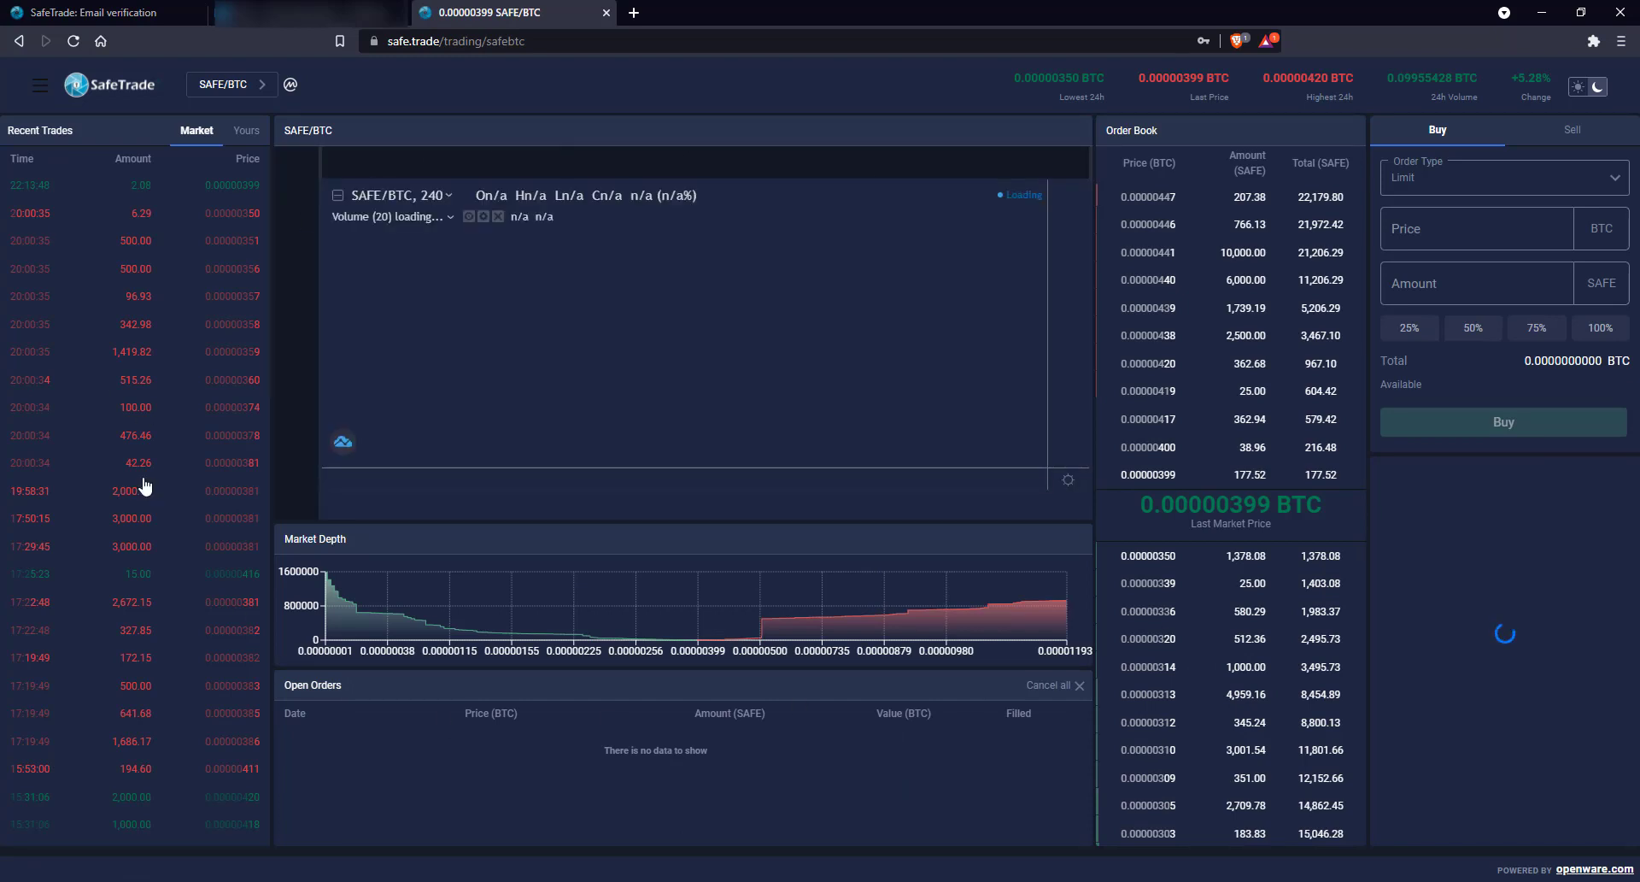
left_click(39, 86)
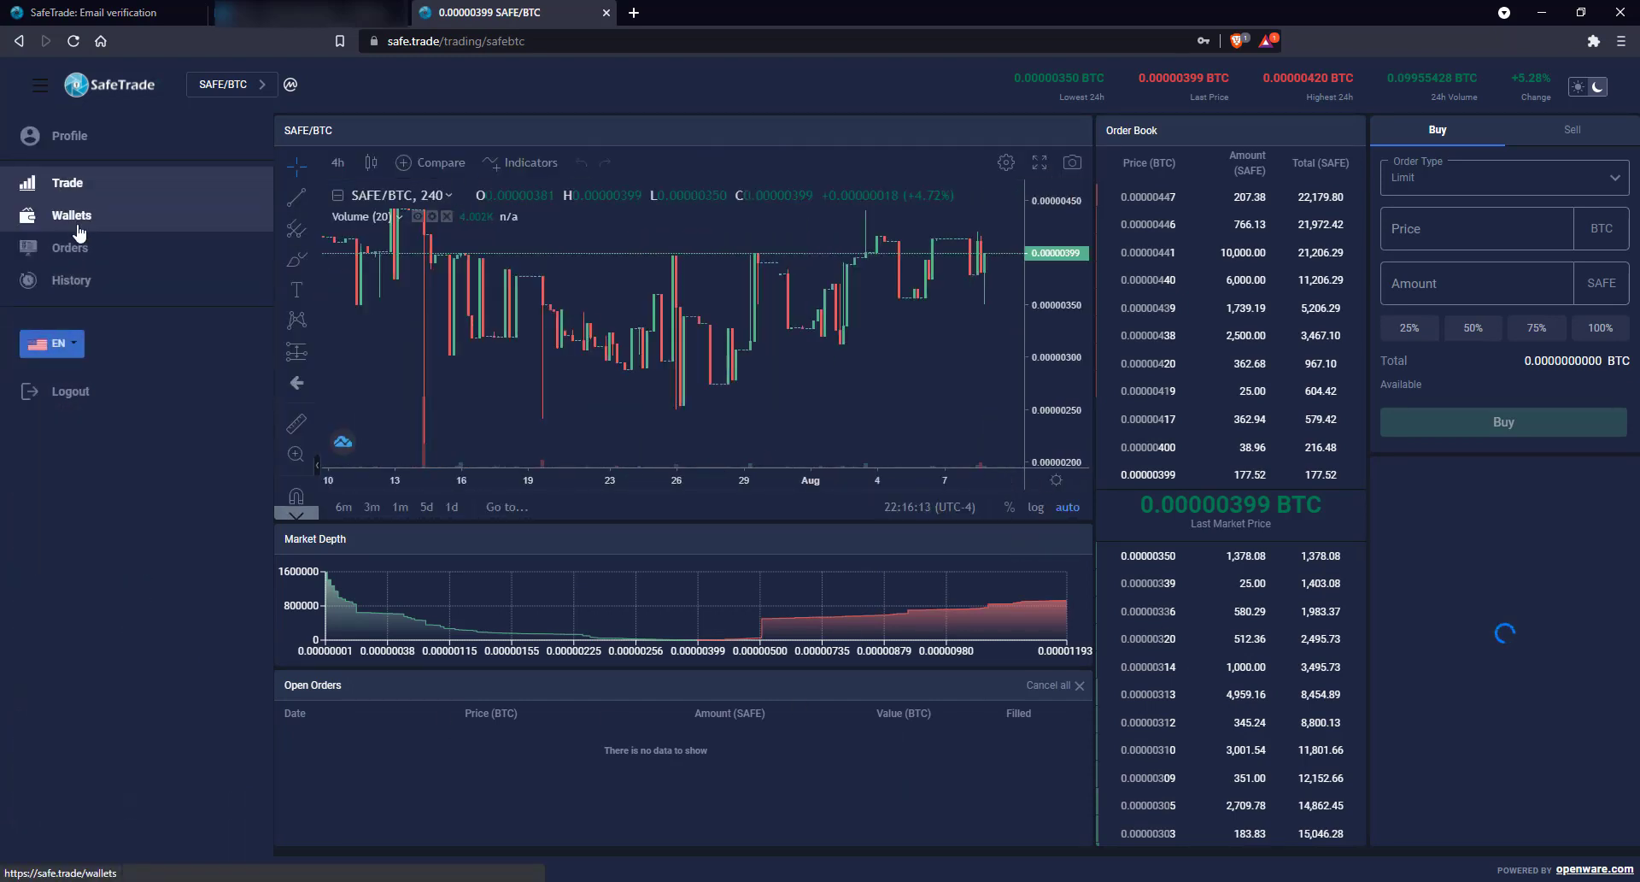
left_click(77, 224)
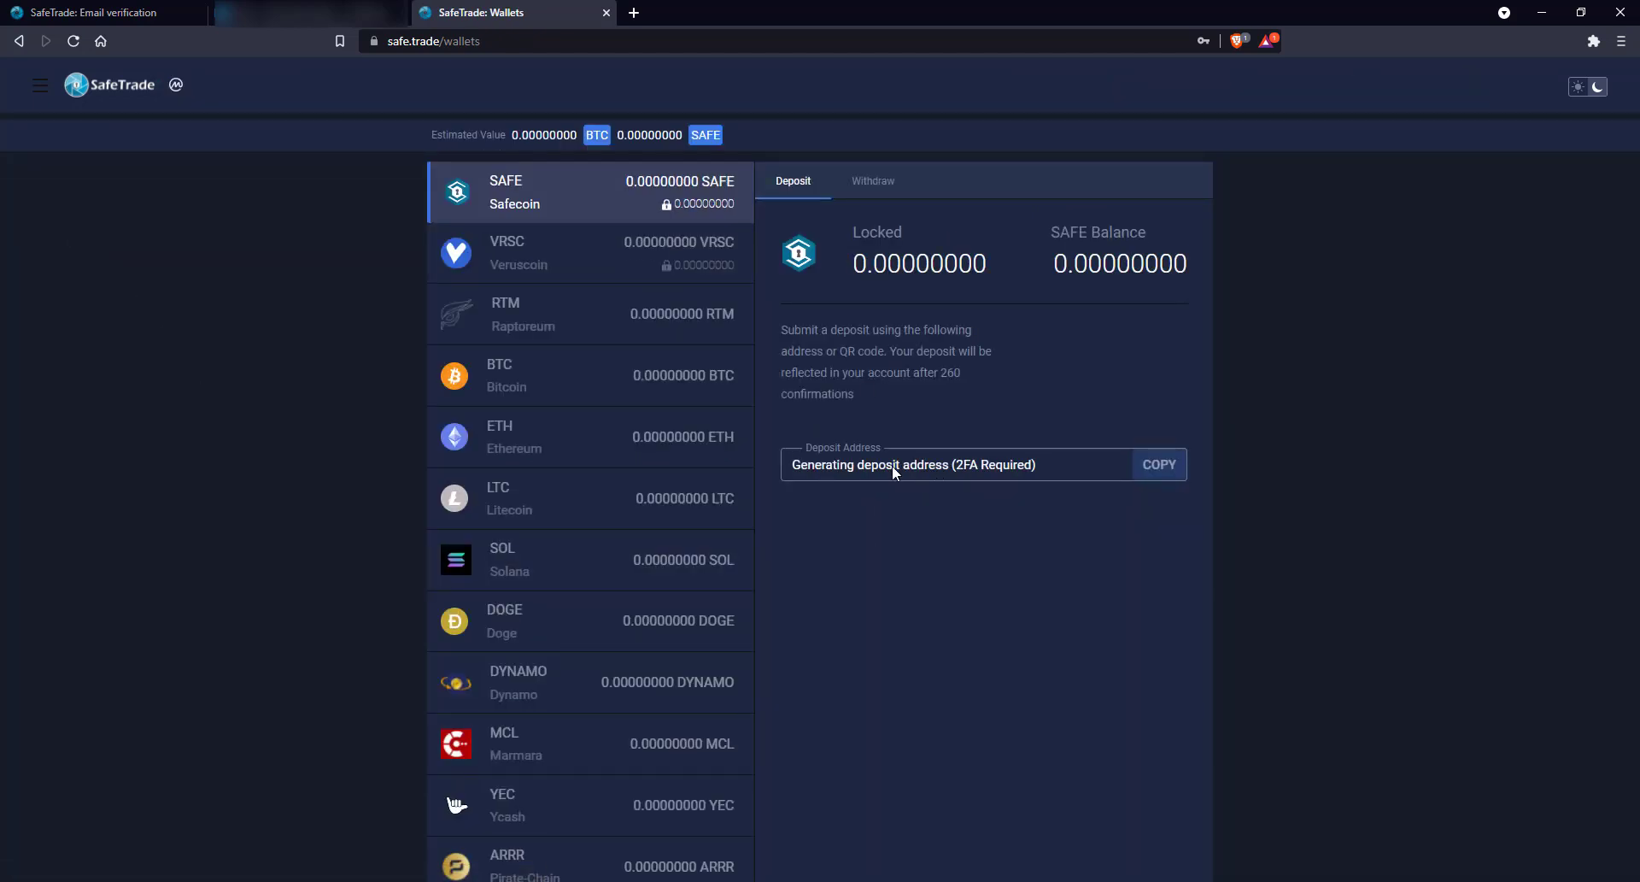
Show the RTM deposit details after glancing at its withdrawal form, and apply the dark theme
left_click(668, 316)
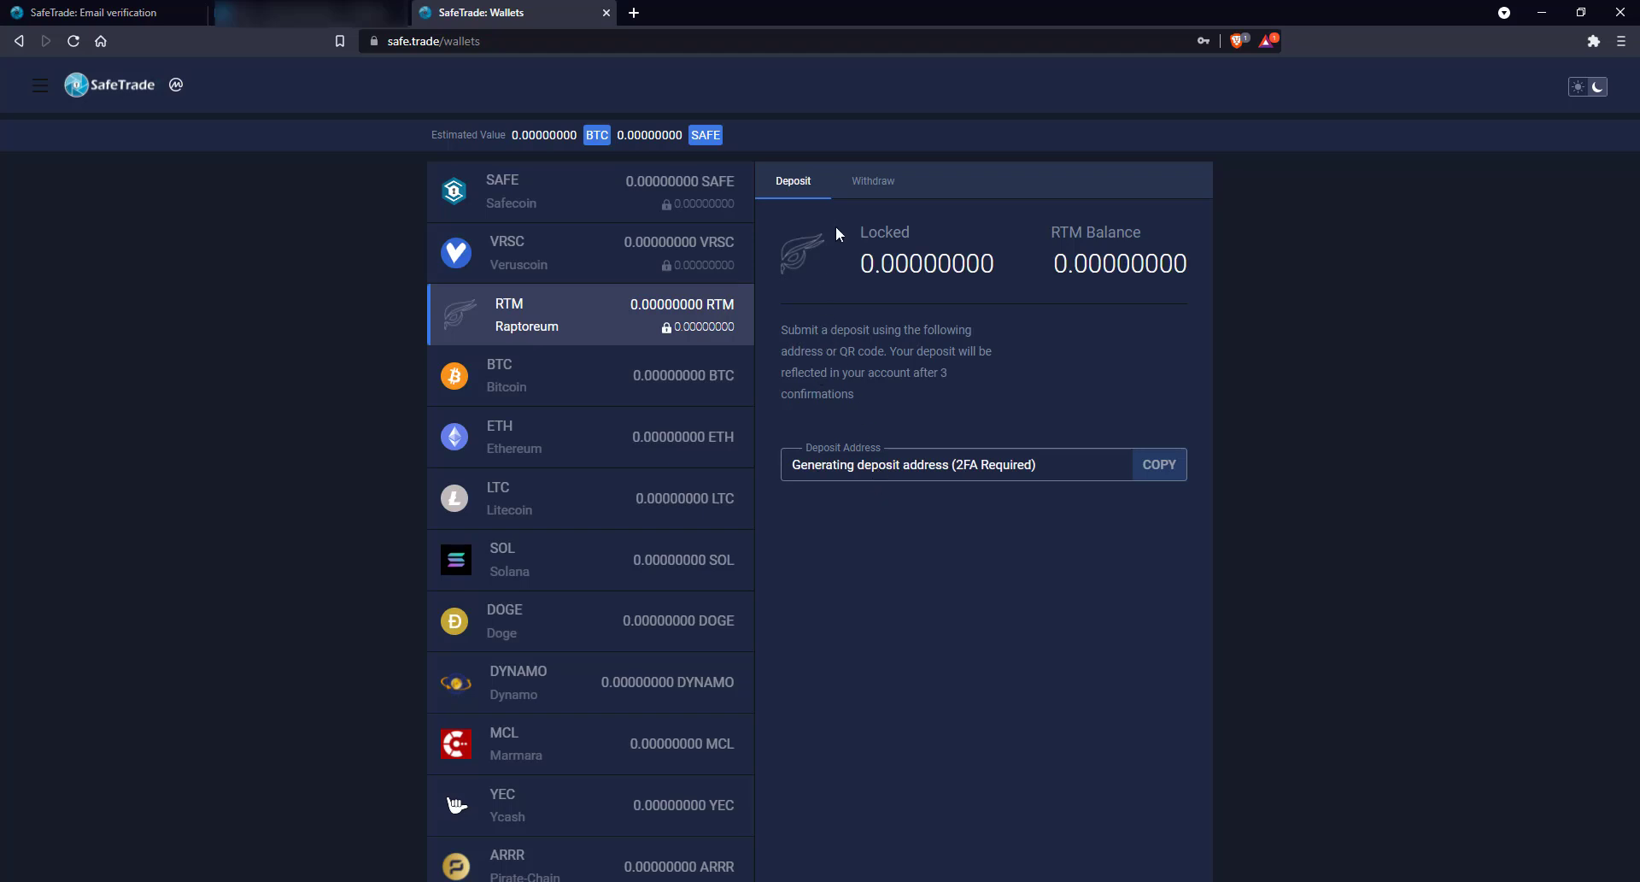
left_click(871, 182)
left_click(807, 179)
left_click(1596, 89)
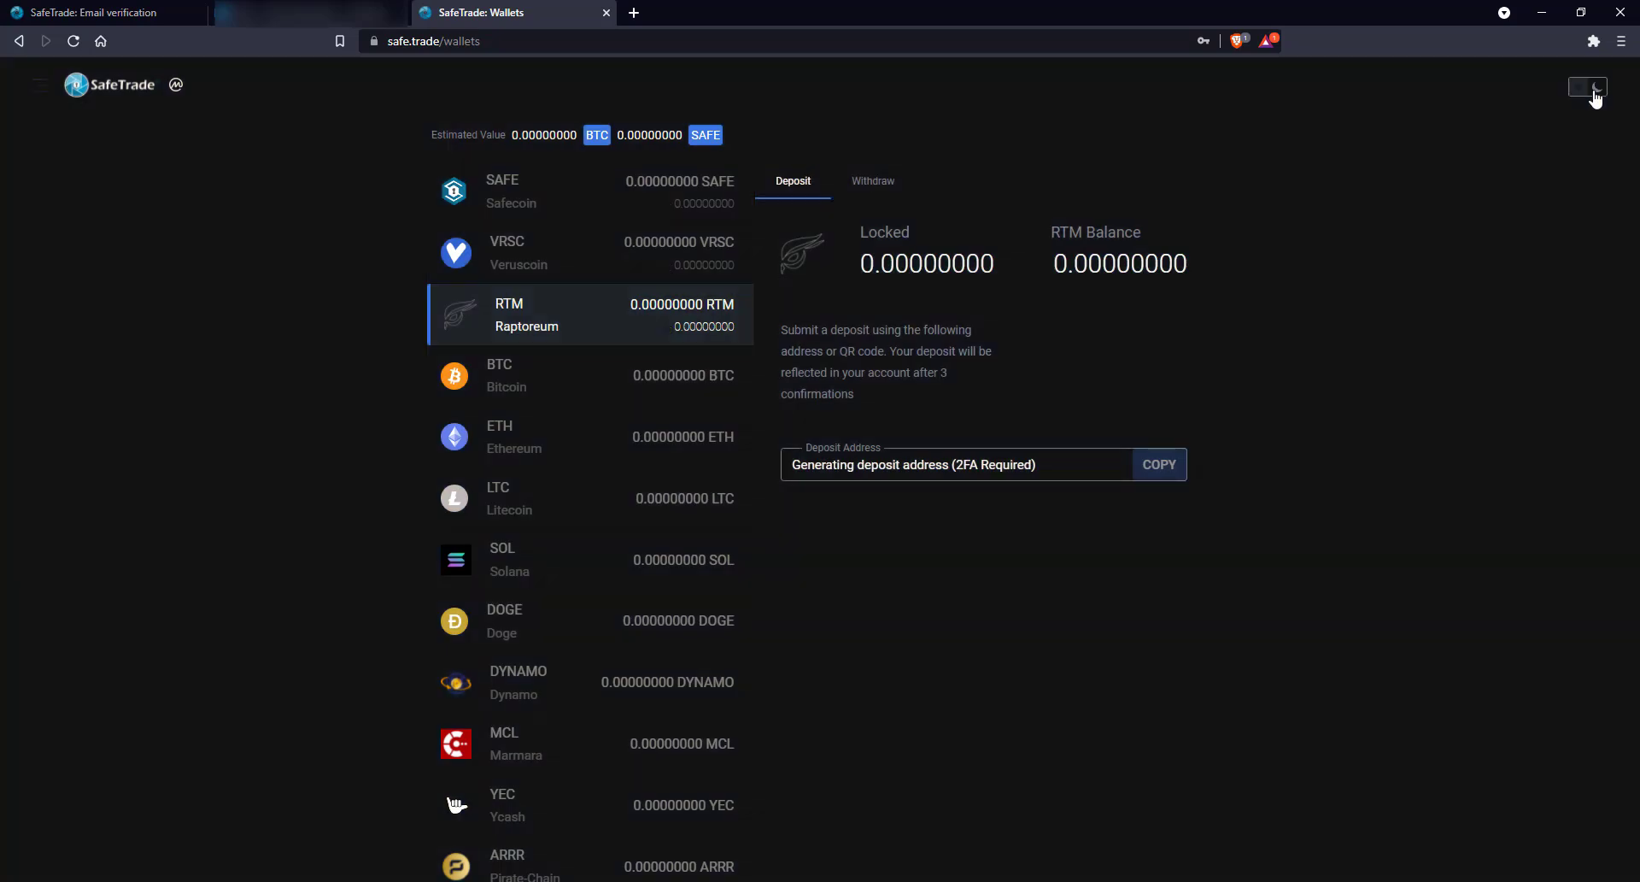